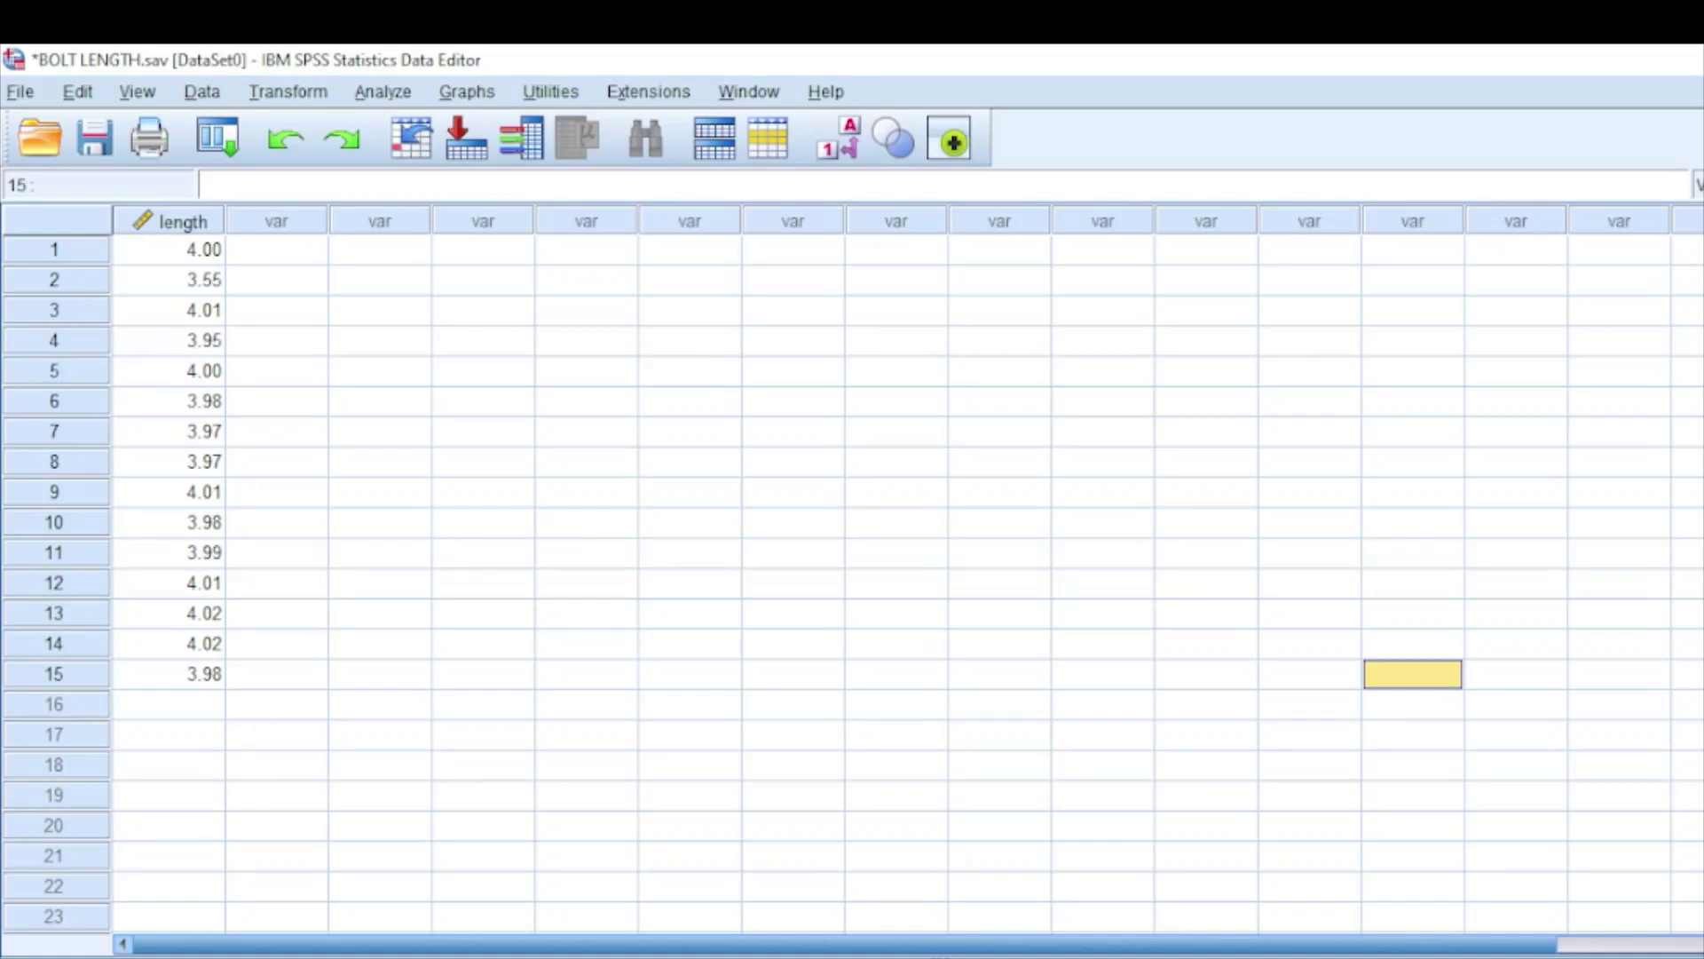
Check the length variable's properties in Variable View and return to its data values
{"action": "key", "text": "ctrl+t"}
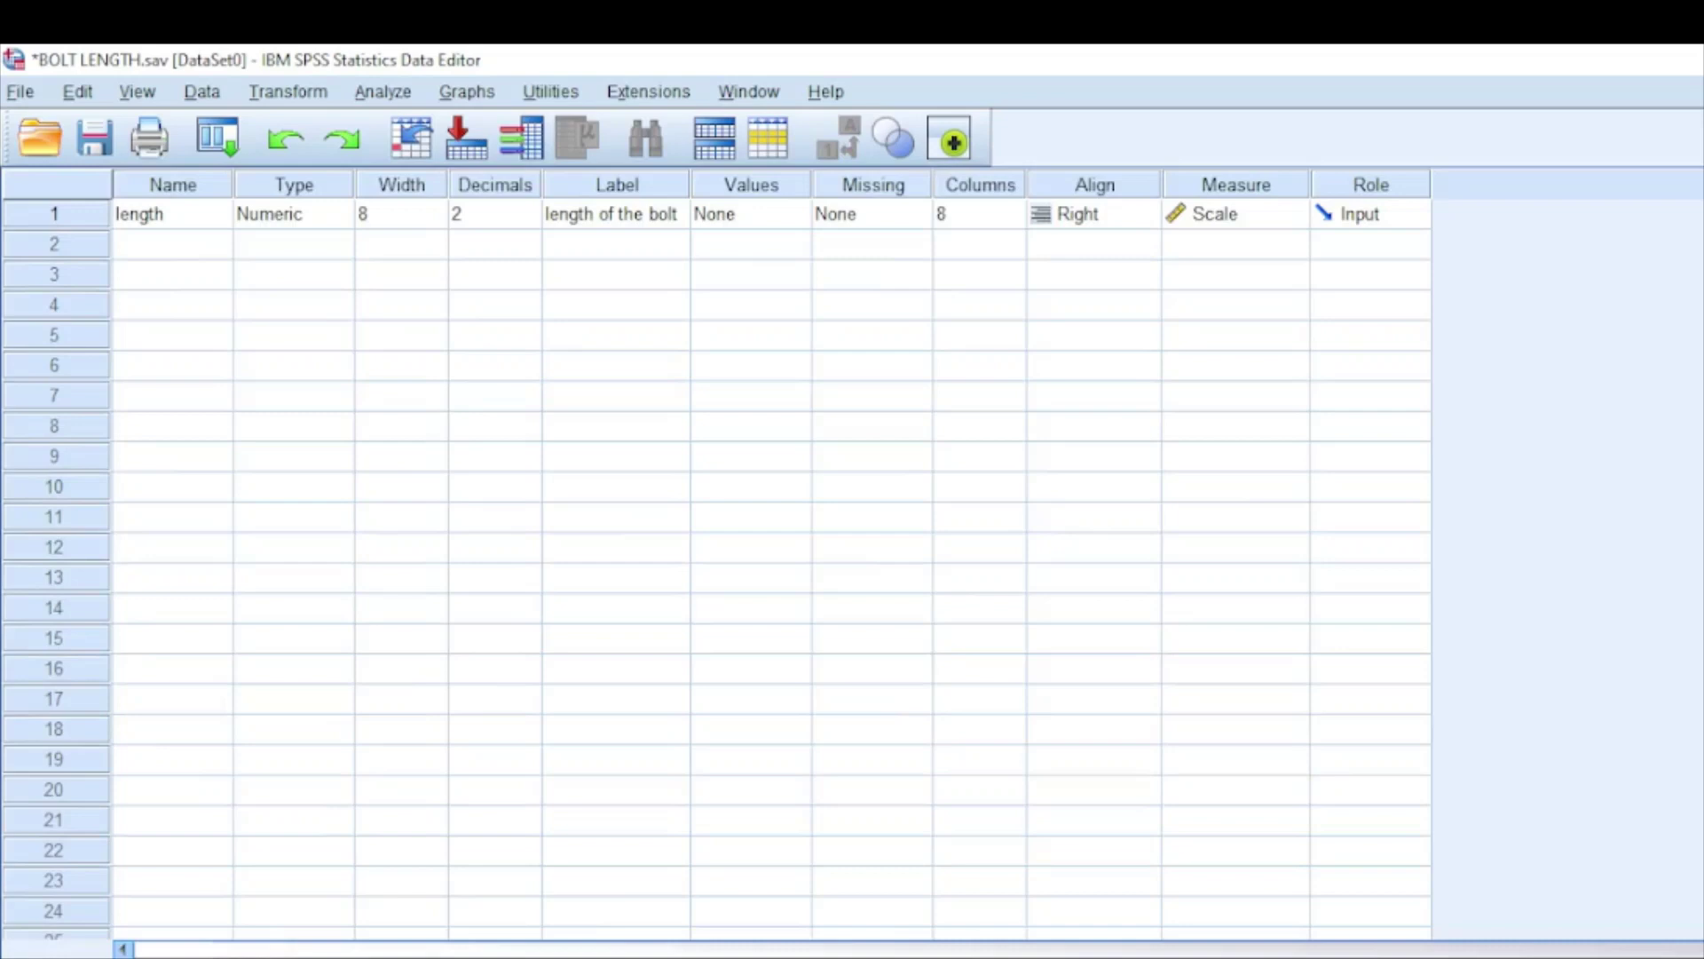
{"action": "key", "text": "ctrl+t"}
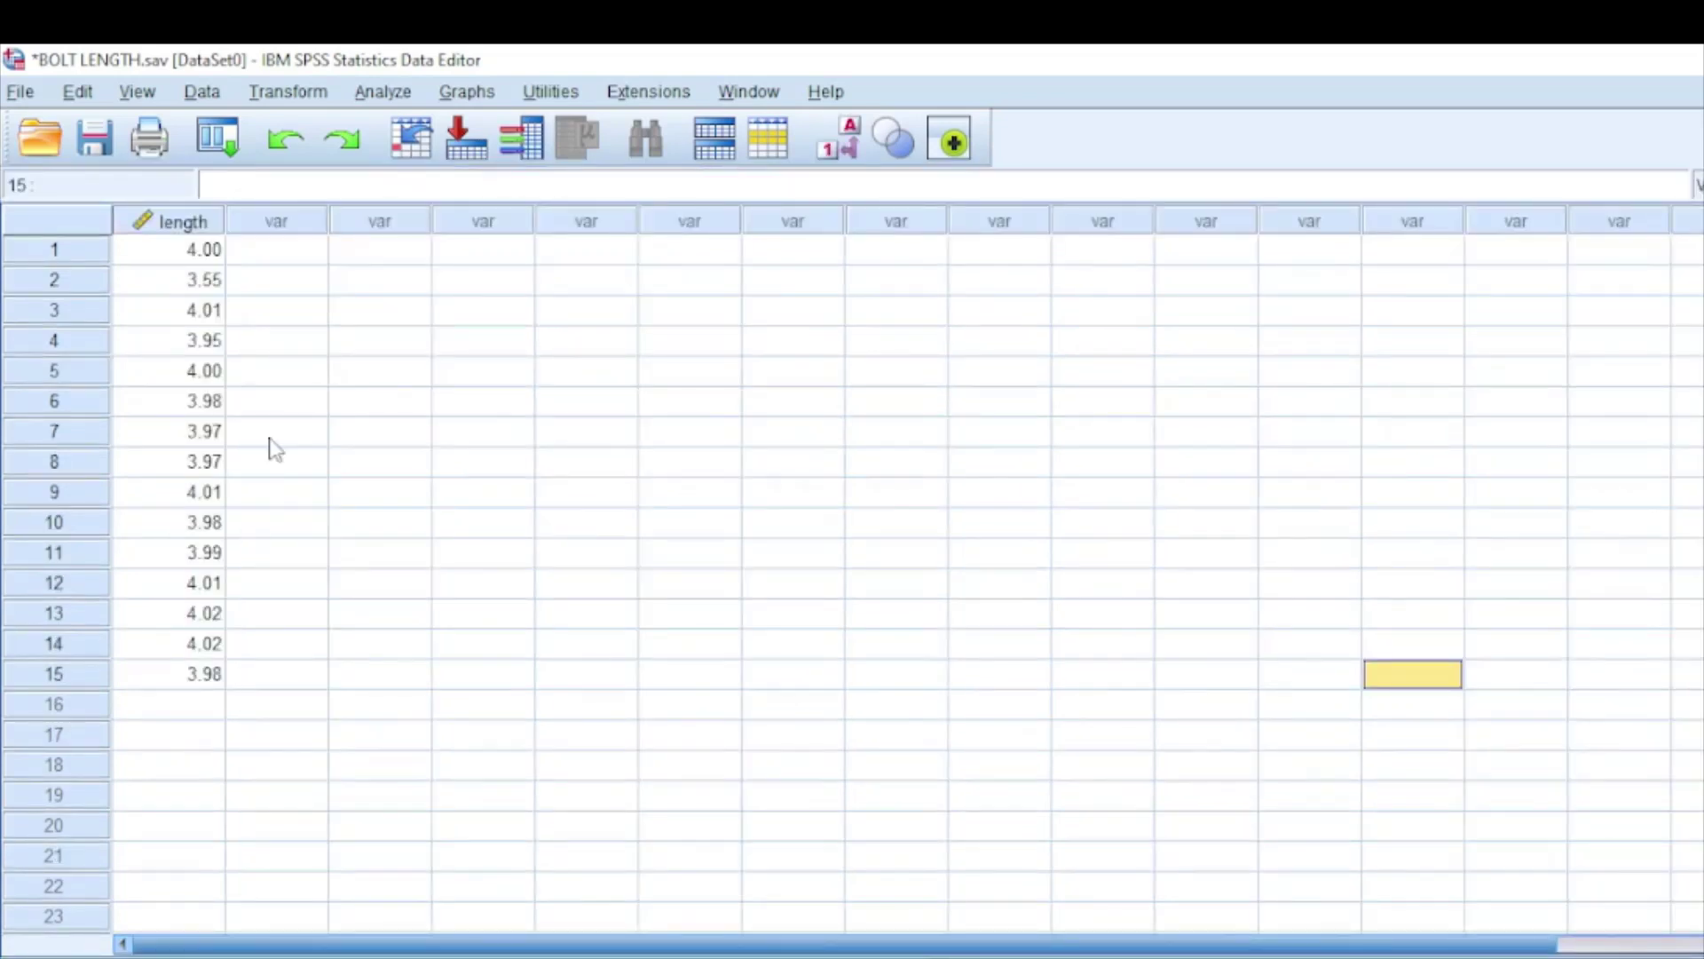
Start a Frequencies analysis from the Analyze menu's descriptive statistics
{"action": "left_click", "coordinate": [384, 95]}
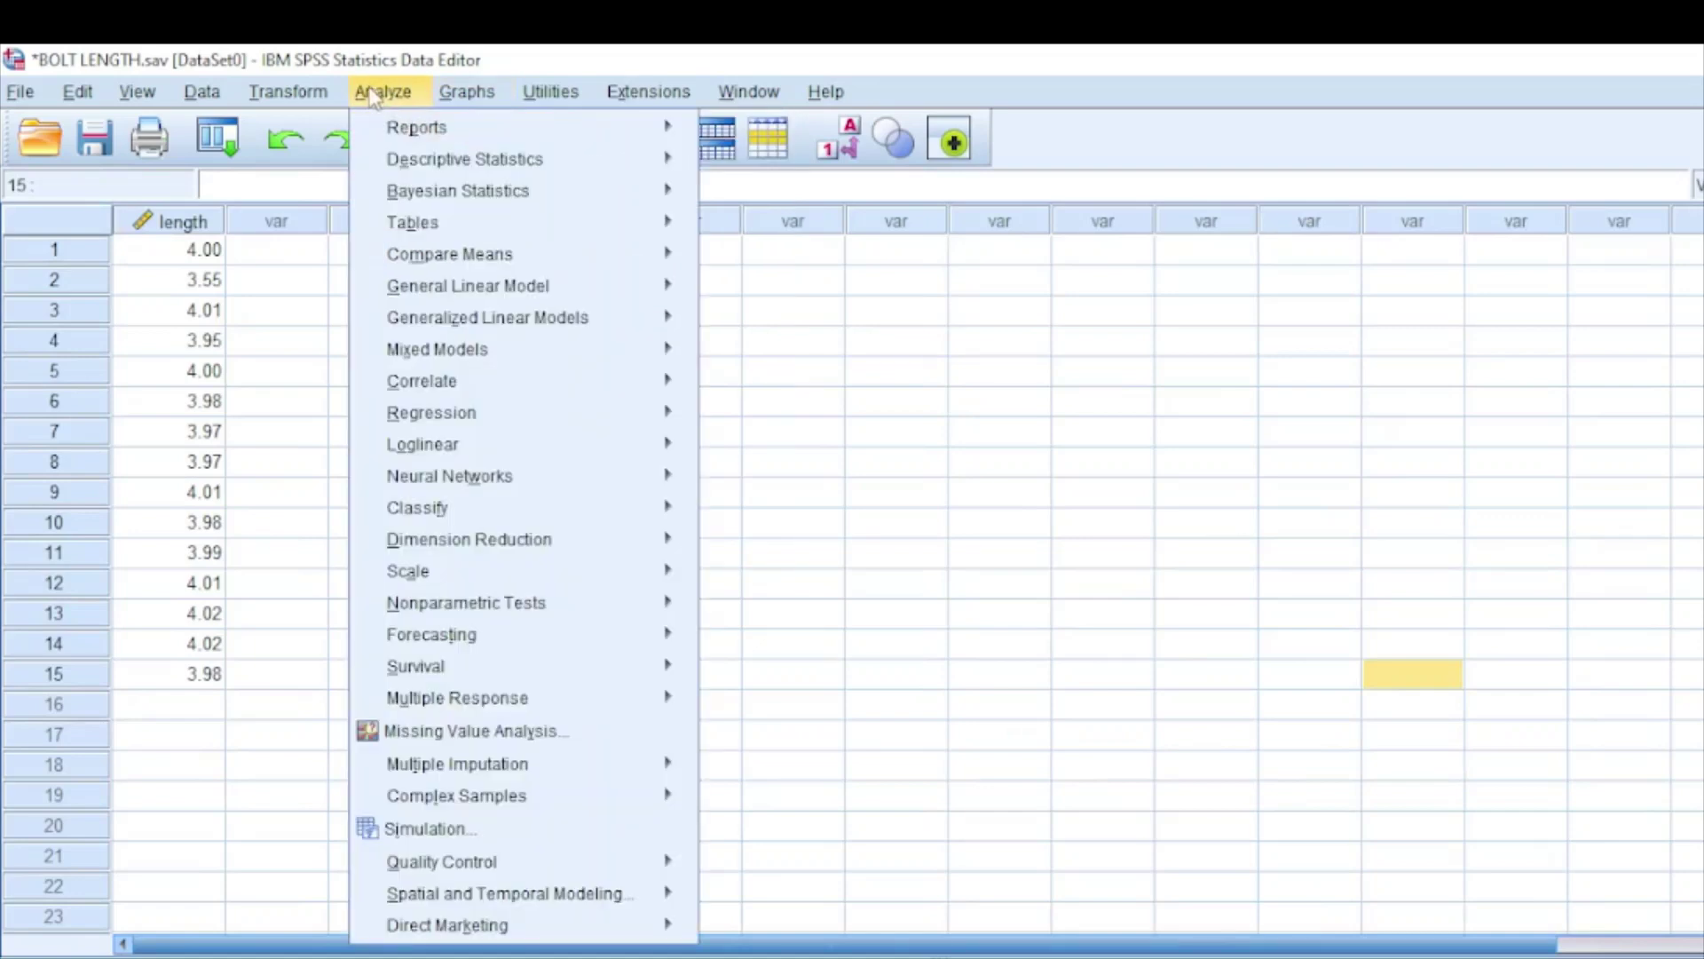
{"action": "mouse_move", "coordinate": [465, 158]}
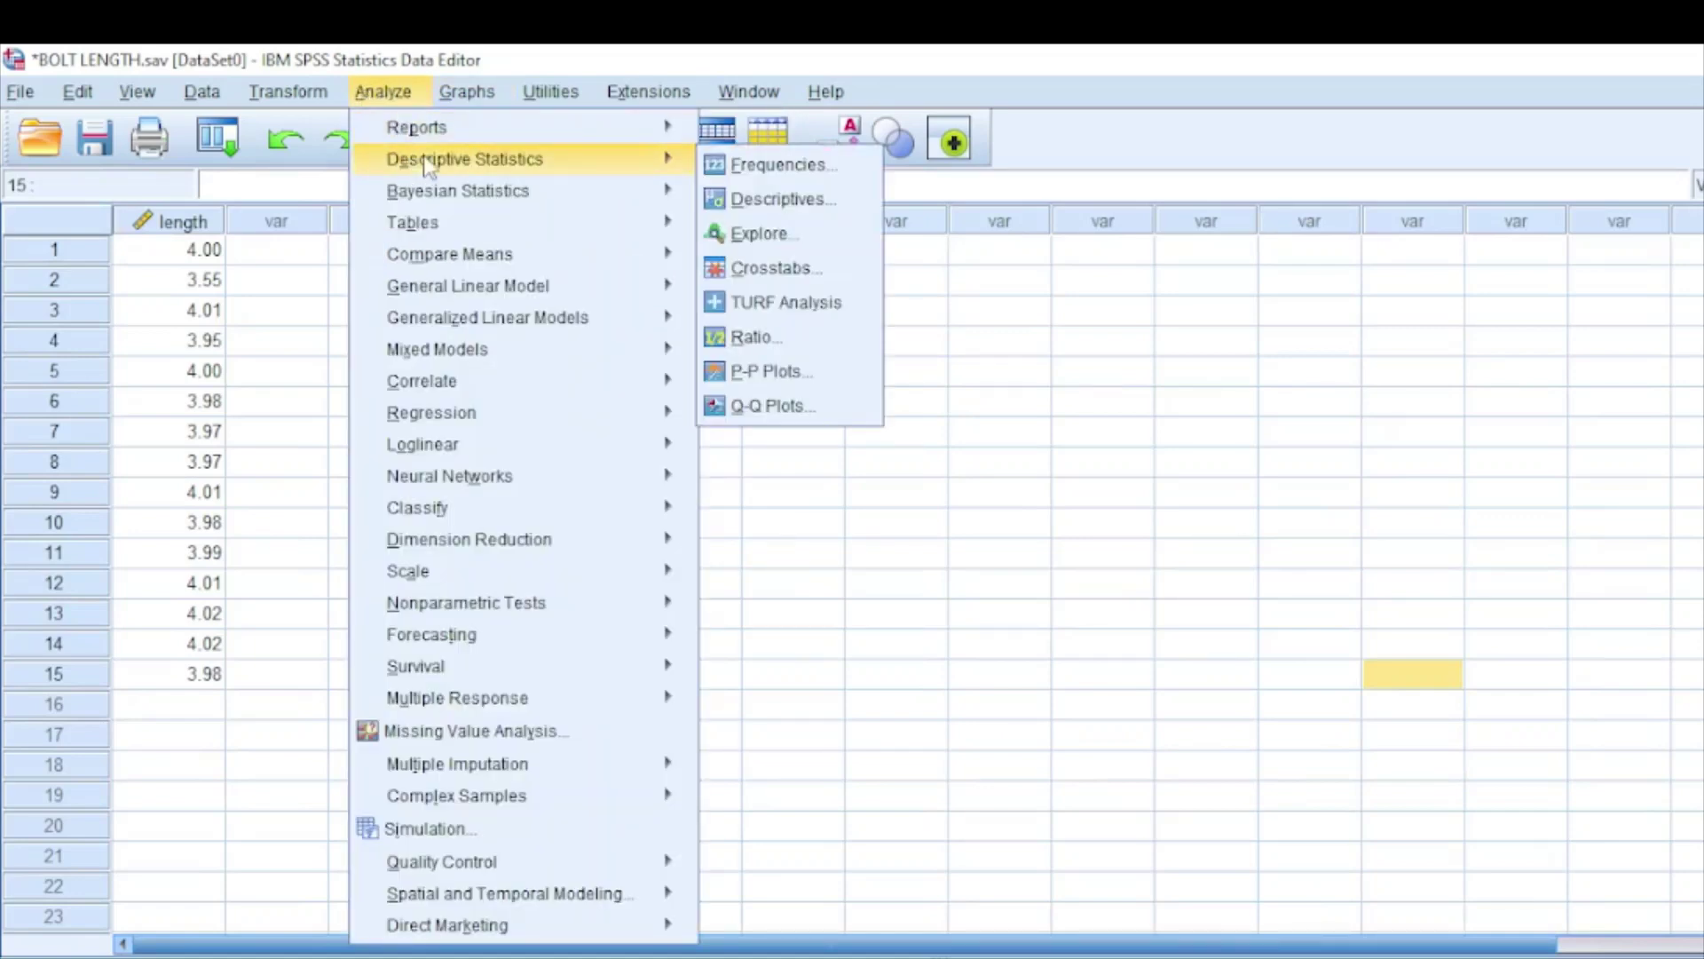
{"action": "left_click", "coordinate": [749, 181]}
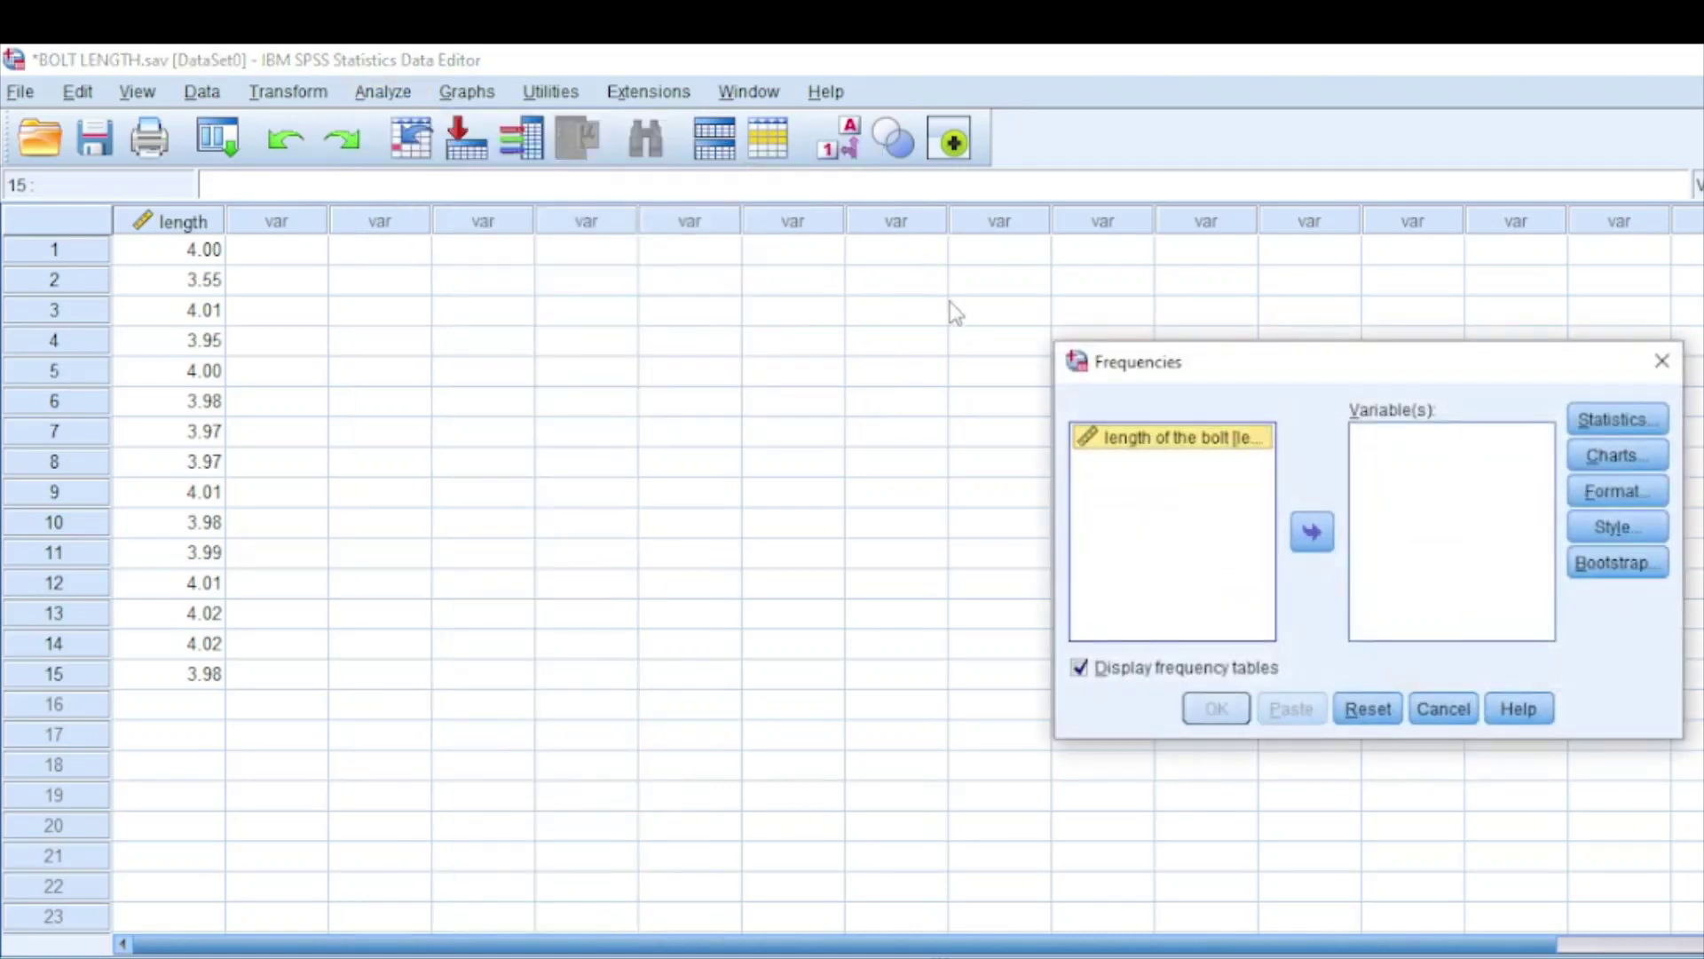
In Frequencies: Statistics, request Mean, Median, Mode and Sum as central tendency measures
{"action": "left_click", "coordinate": [1614, 420]}
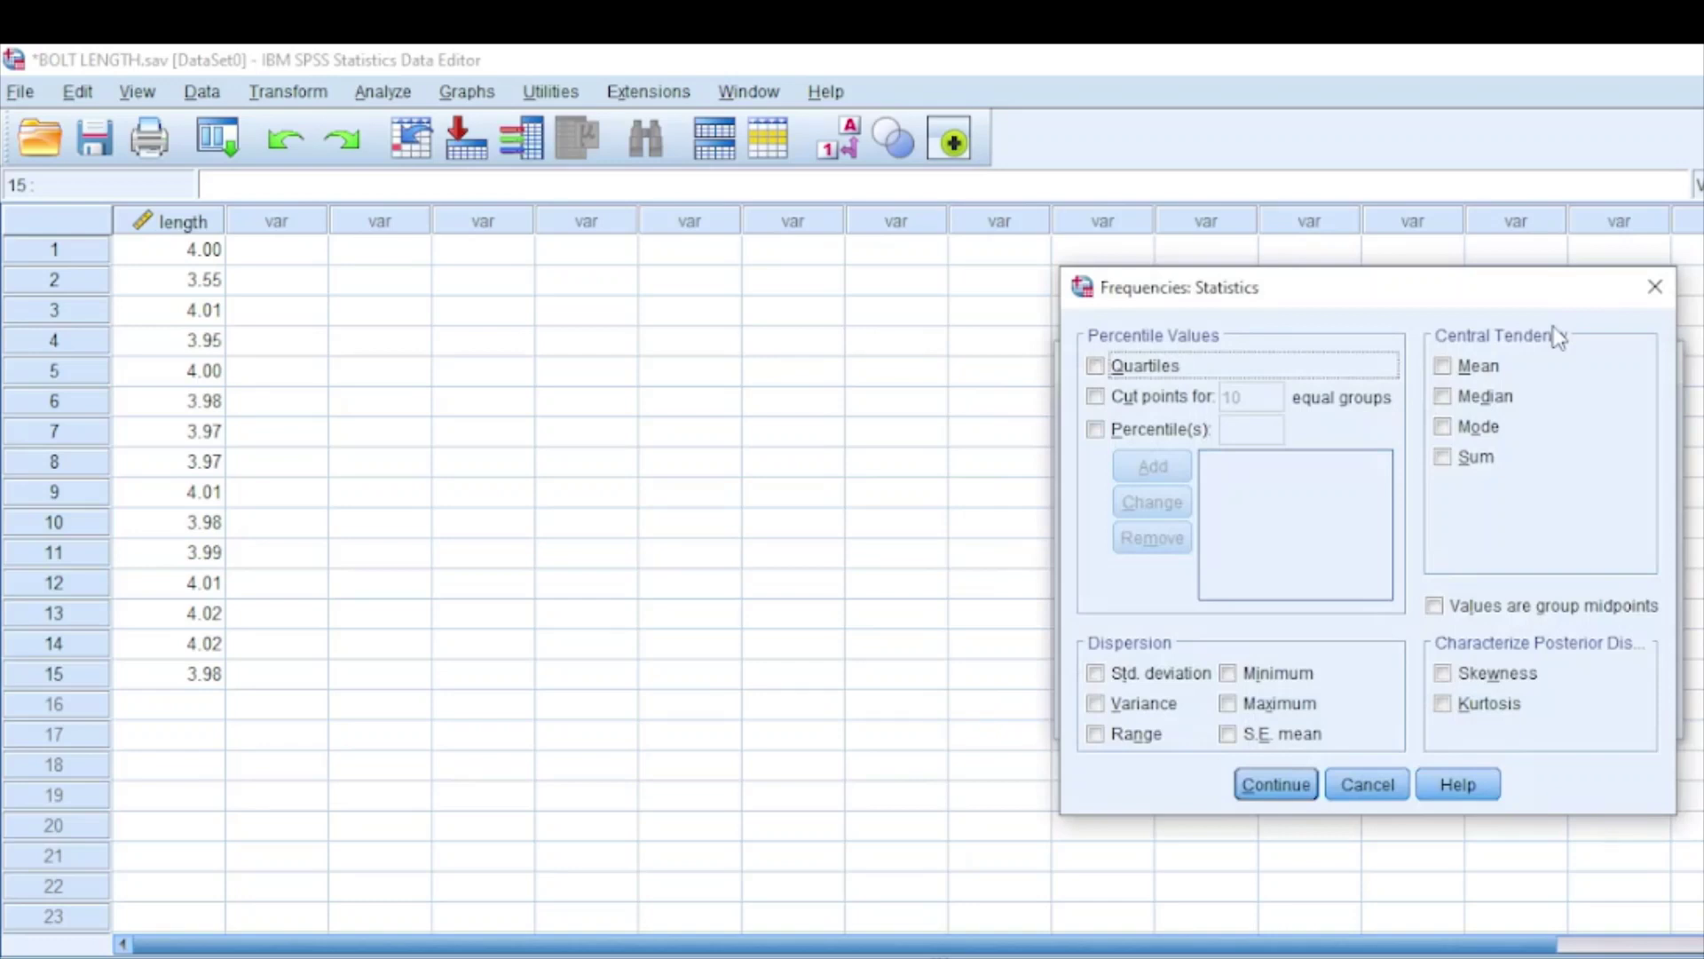
{"action": "left_click", "coordinate": [1460, 374]}
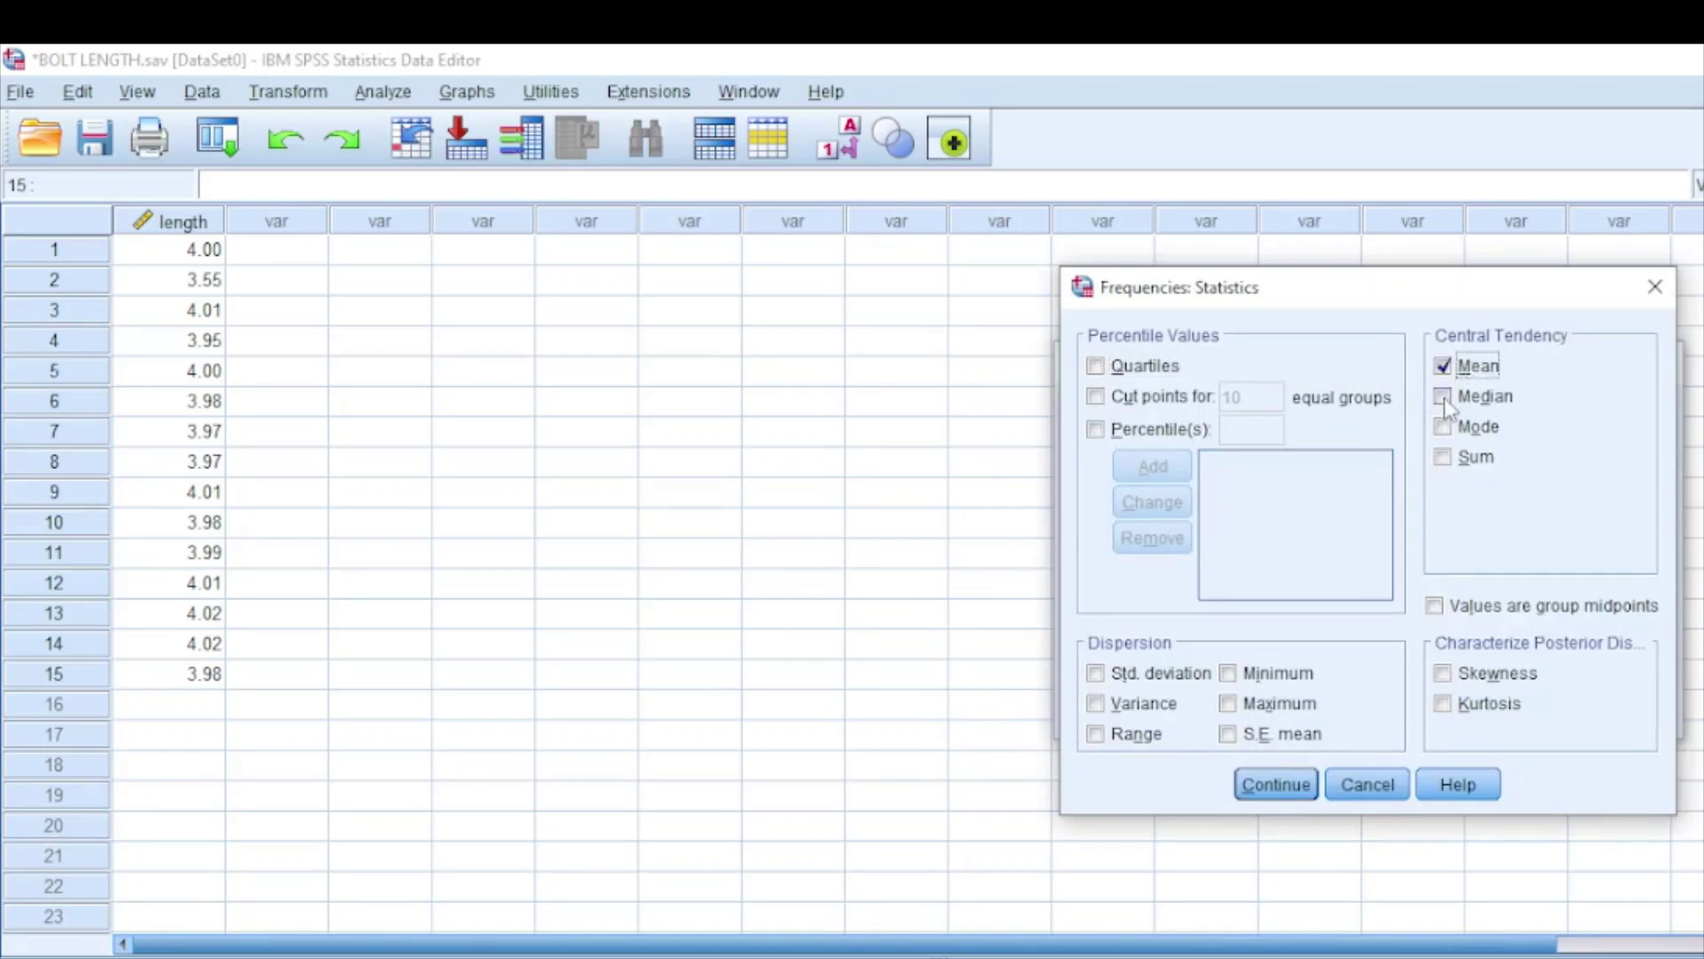
{"action": "left_click", "coordinate": [1447, 400]}
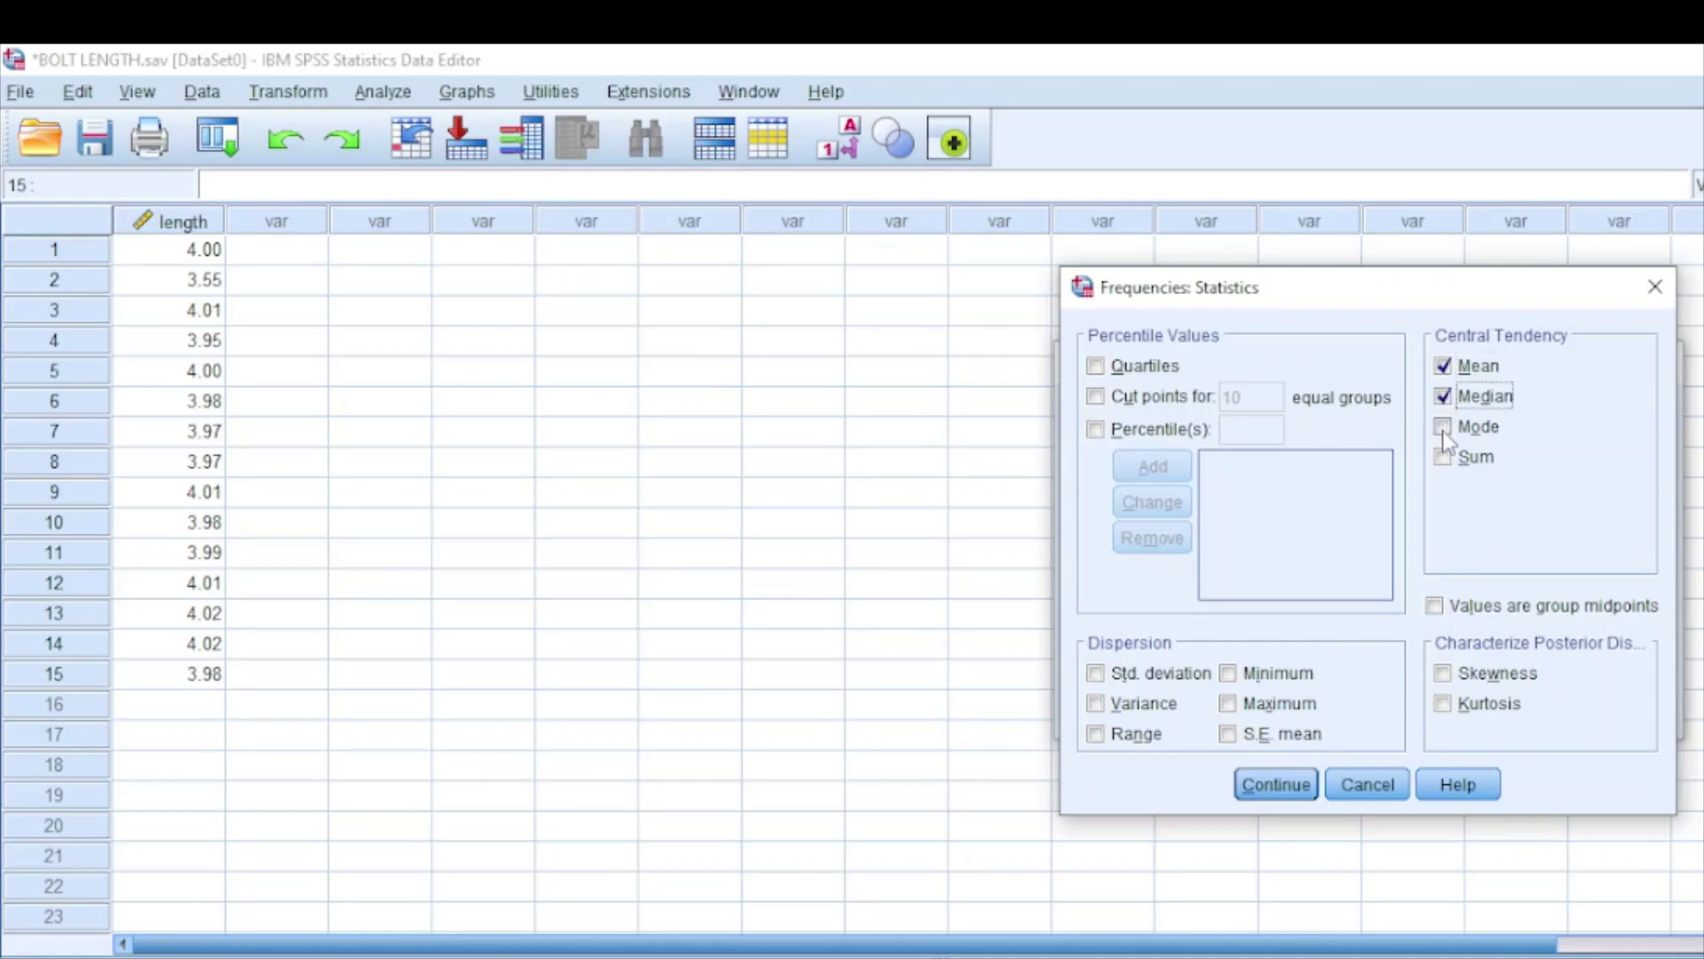
{"action": "left_click", "coordinate": [1446, 430]}
{"action": "left_click", "coordinate": [1446, 458]}
Request Std. deviation, Variance, Range, S.E. mean, Maximum, Minimum, plus Skewness and Kurtosis
{"action": "left_click", "coordinate": [1096, 674]}
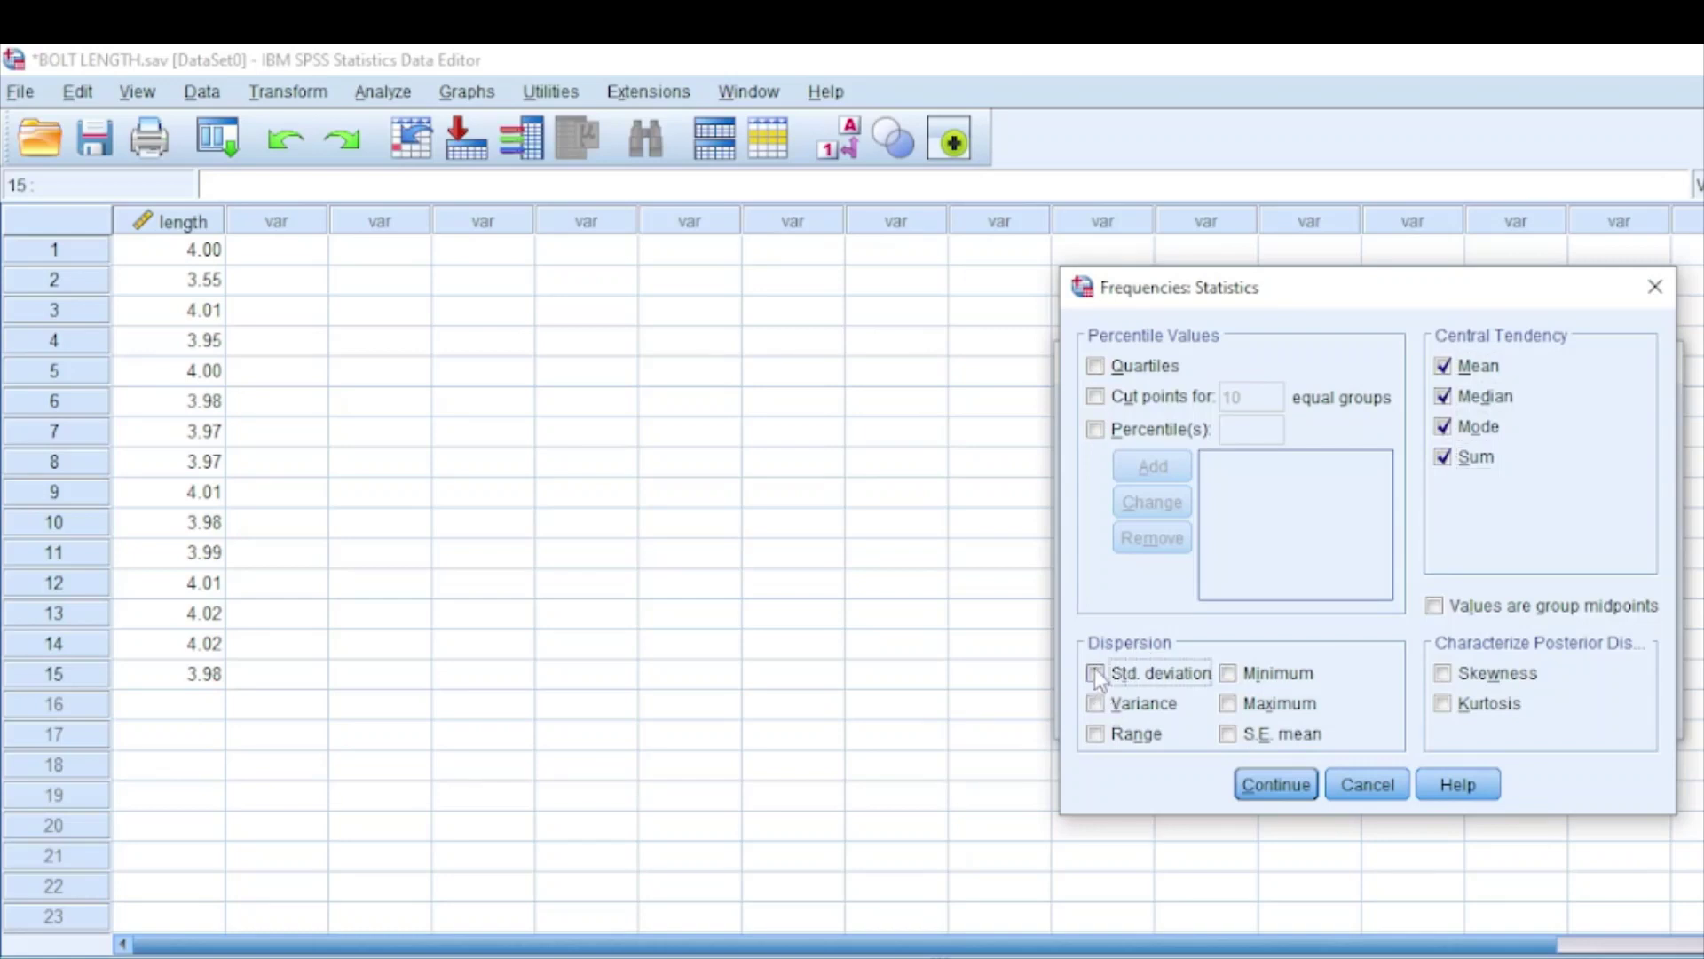
{"action": "left_click", "coordinate": [1096, 703]}
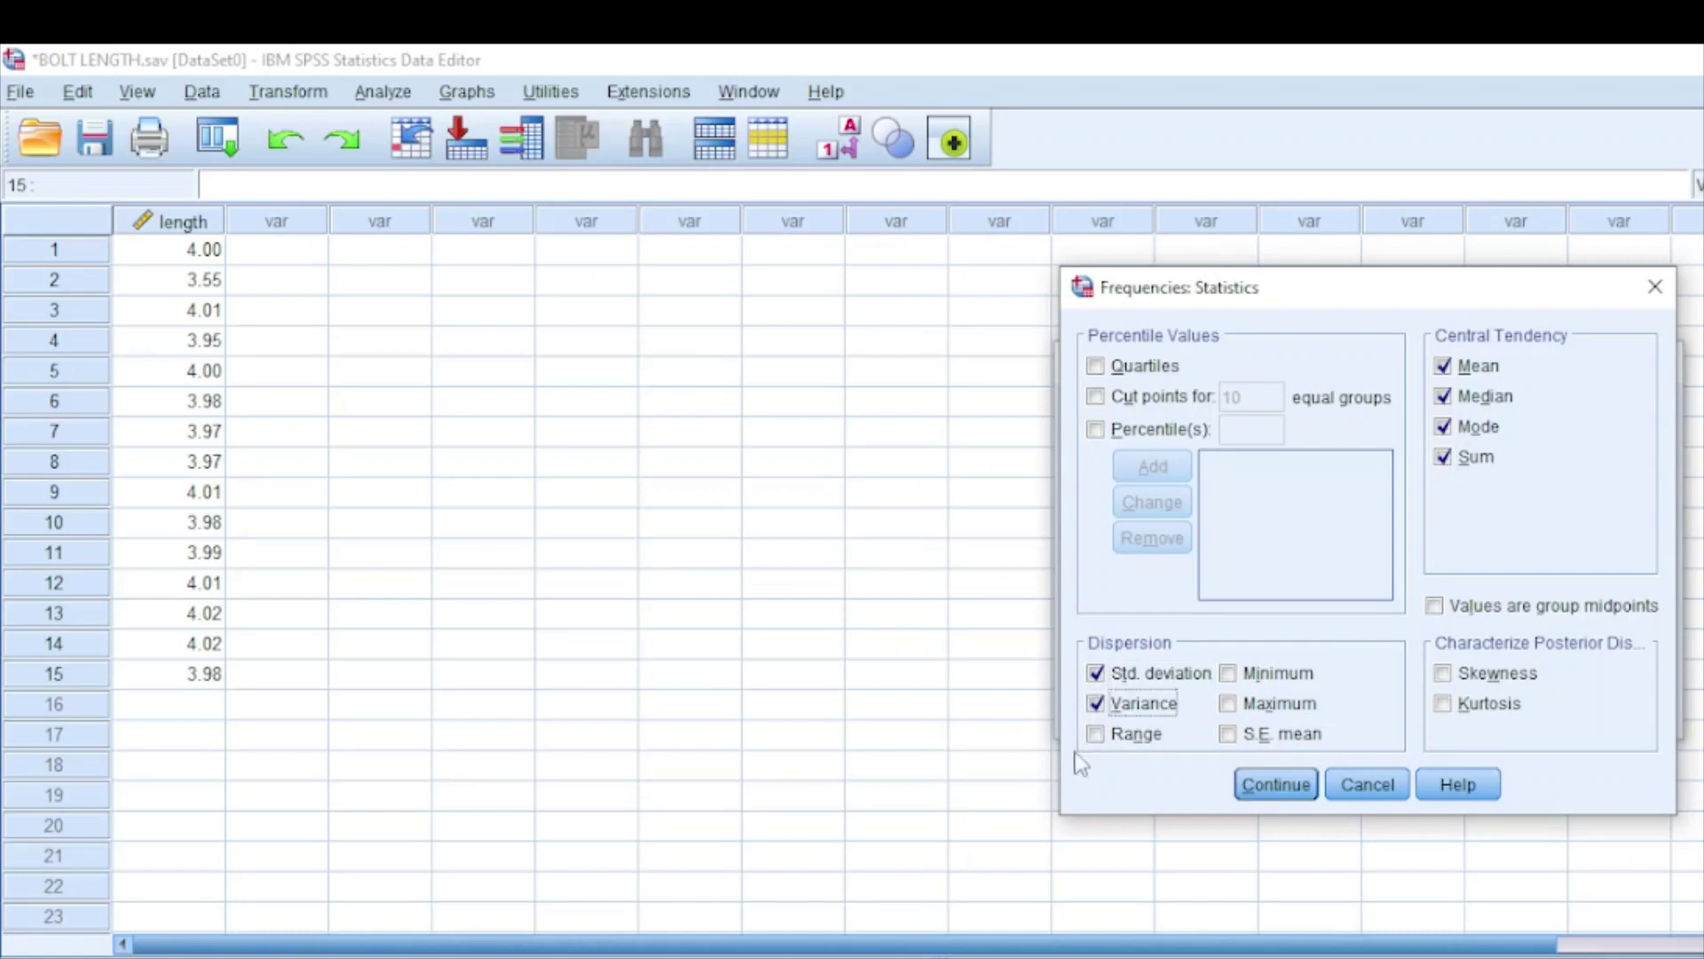
{"action": "left_click", "coordinate": [1096, 734]}
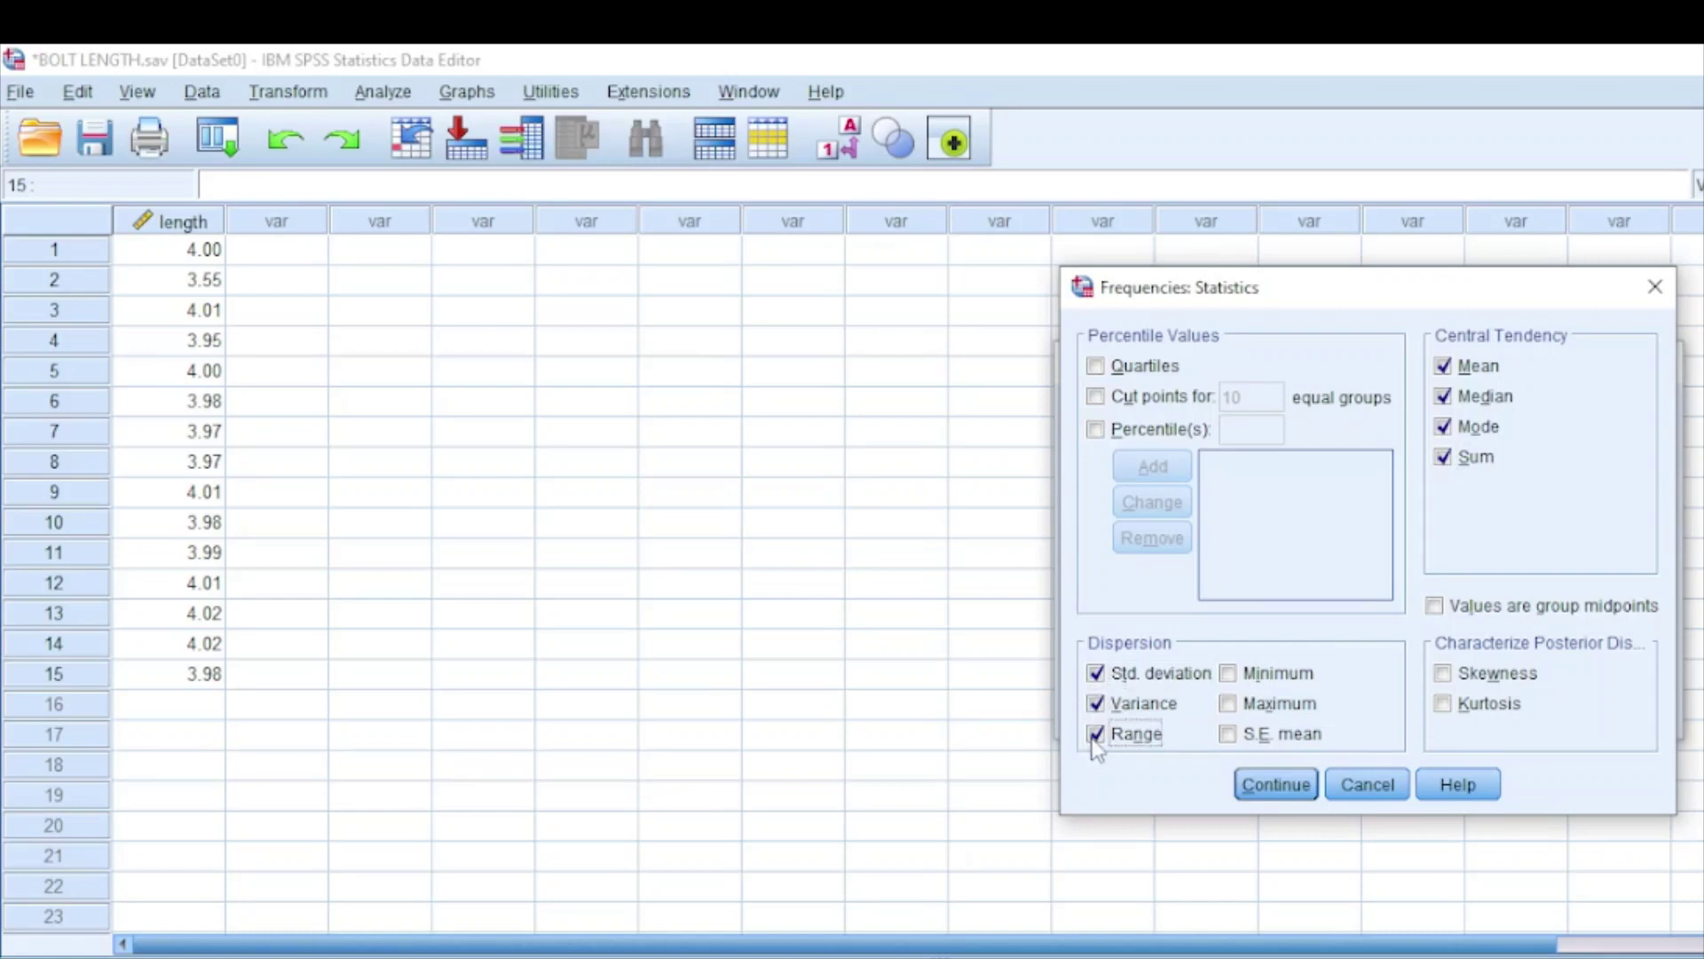
{"action": "left_click", "coordinate": [1229, 733]}
{"action": "left_click", "coordinate": [1228, 704]}
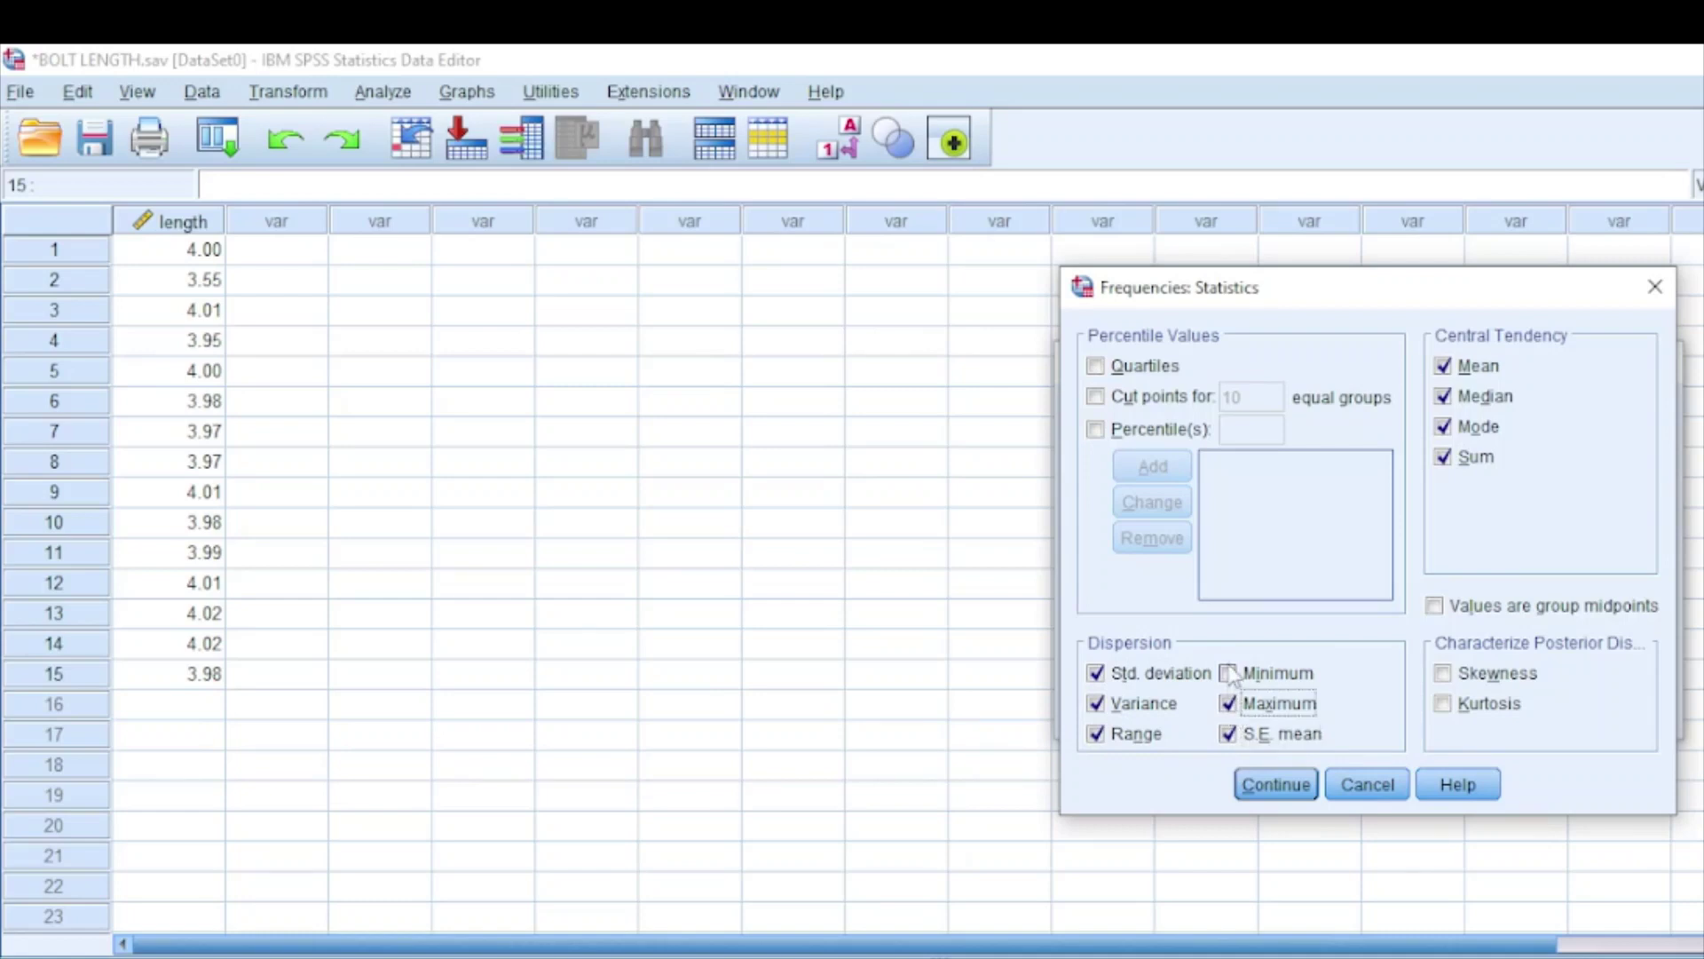
{"action": "left_click", "coordinate": [1228, 673]}
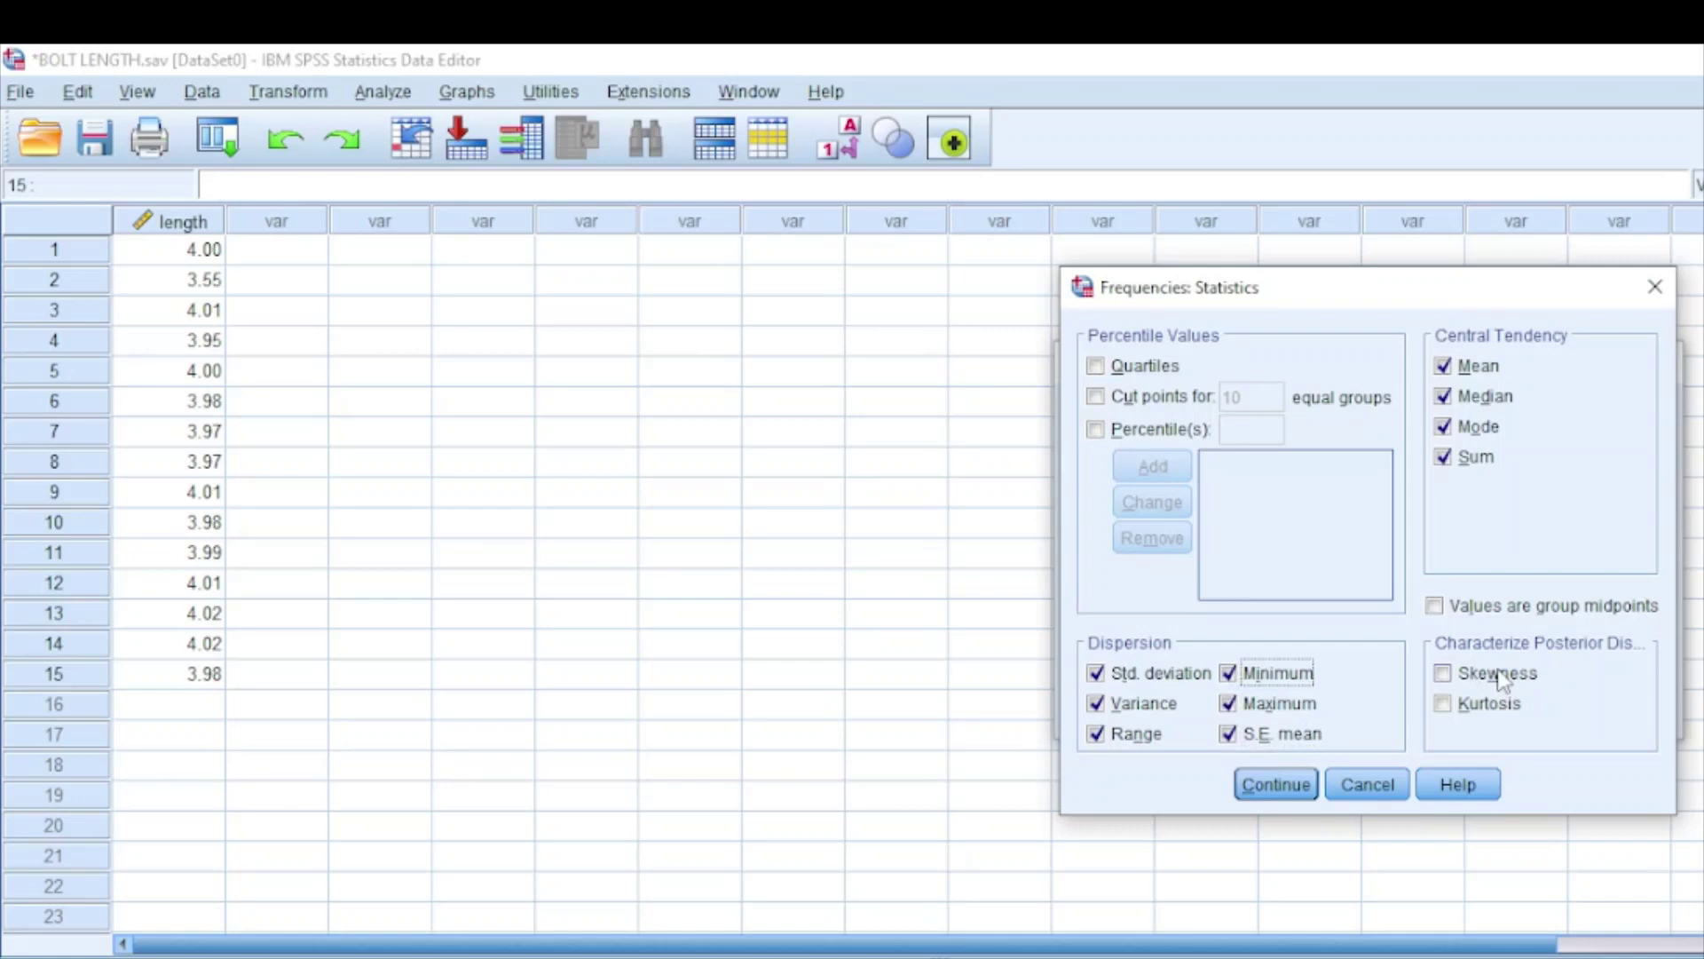
{"action": "left_click", "coordinate": [1441, 683]}
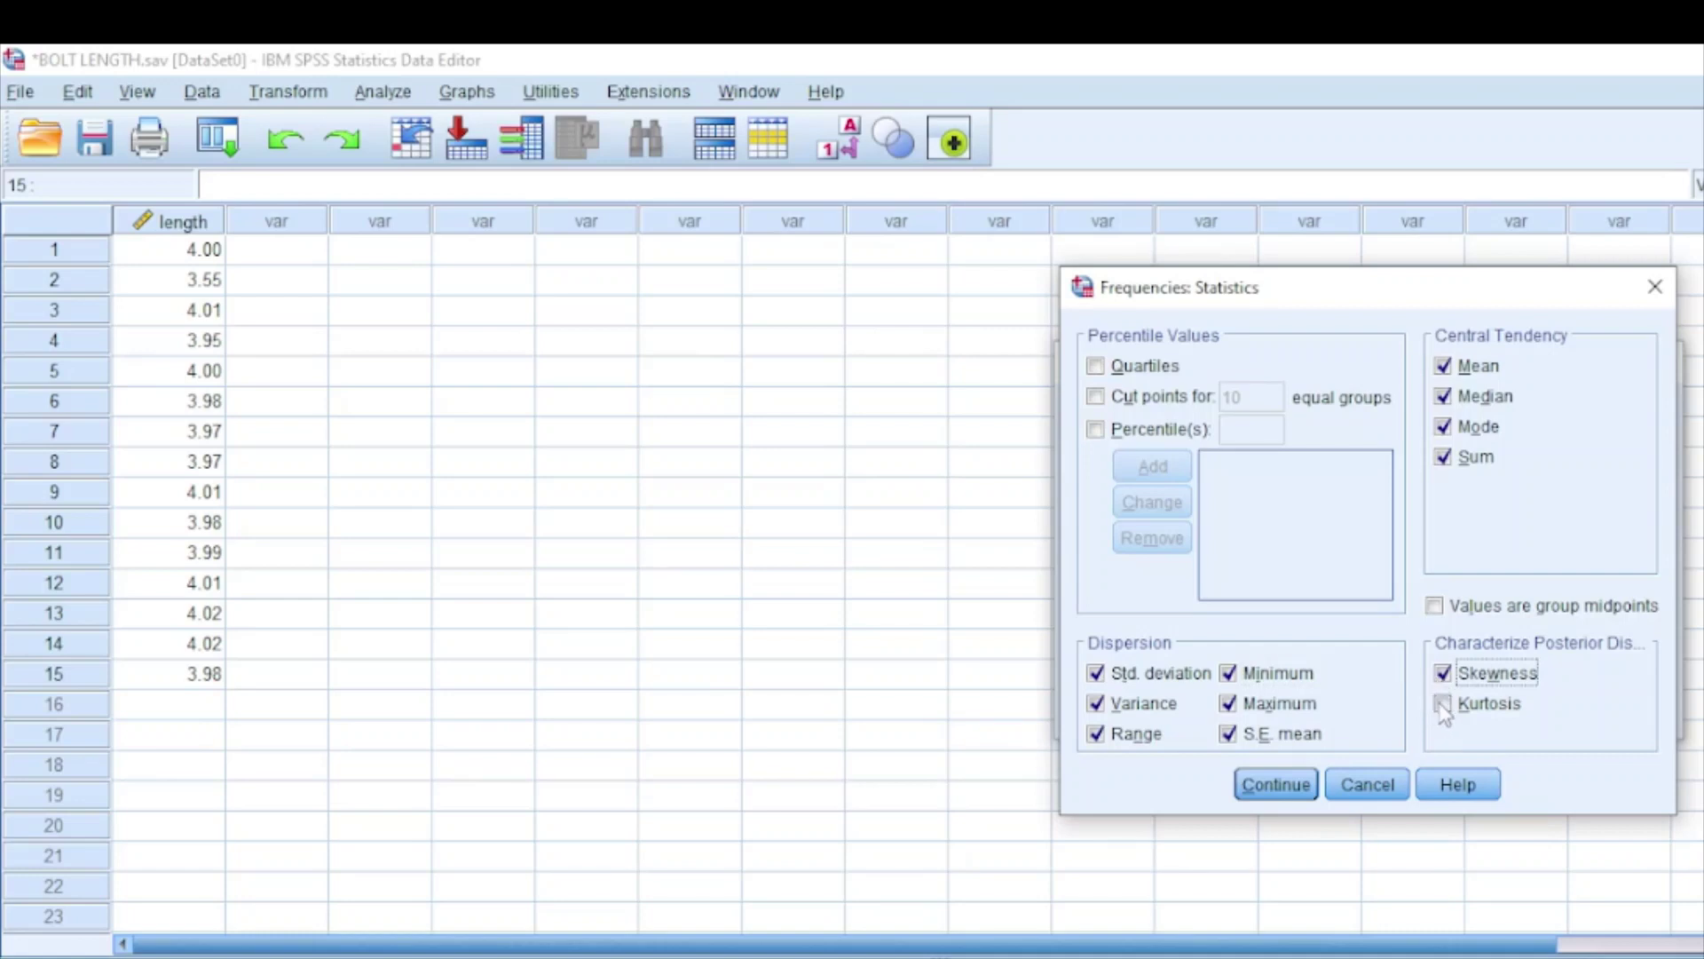
{"action": "left_click", "coordinate": [1445, 712]}
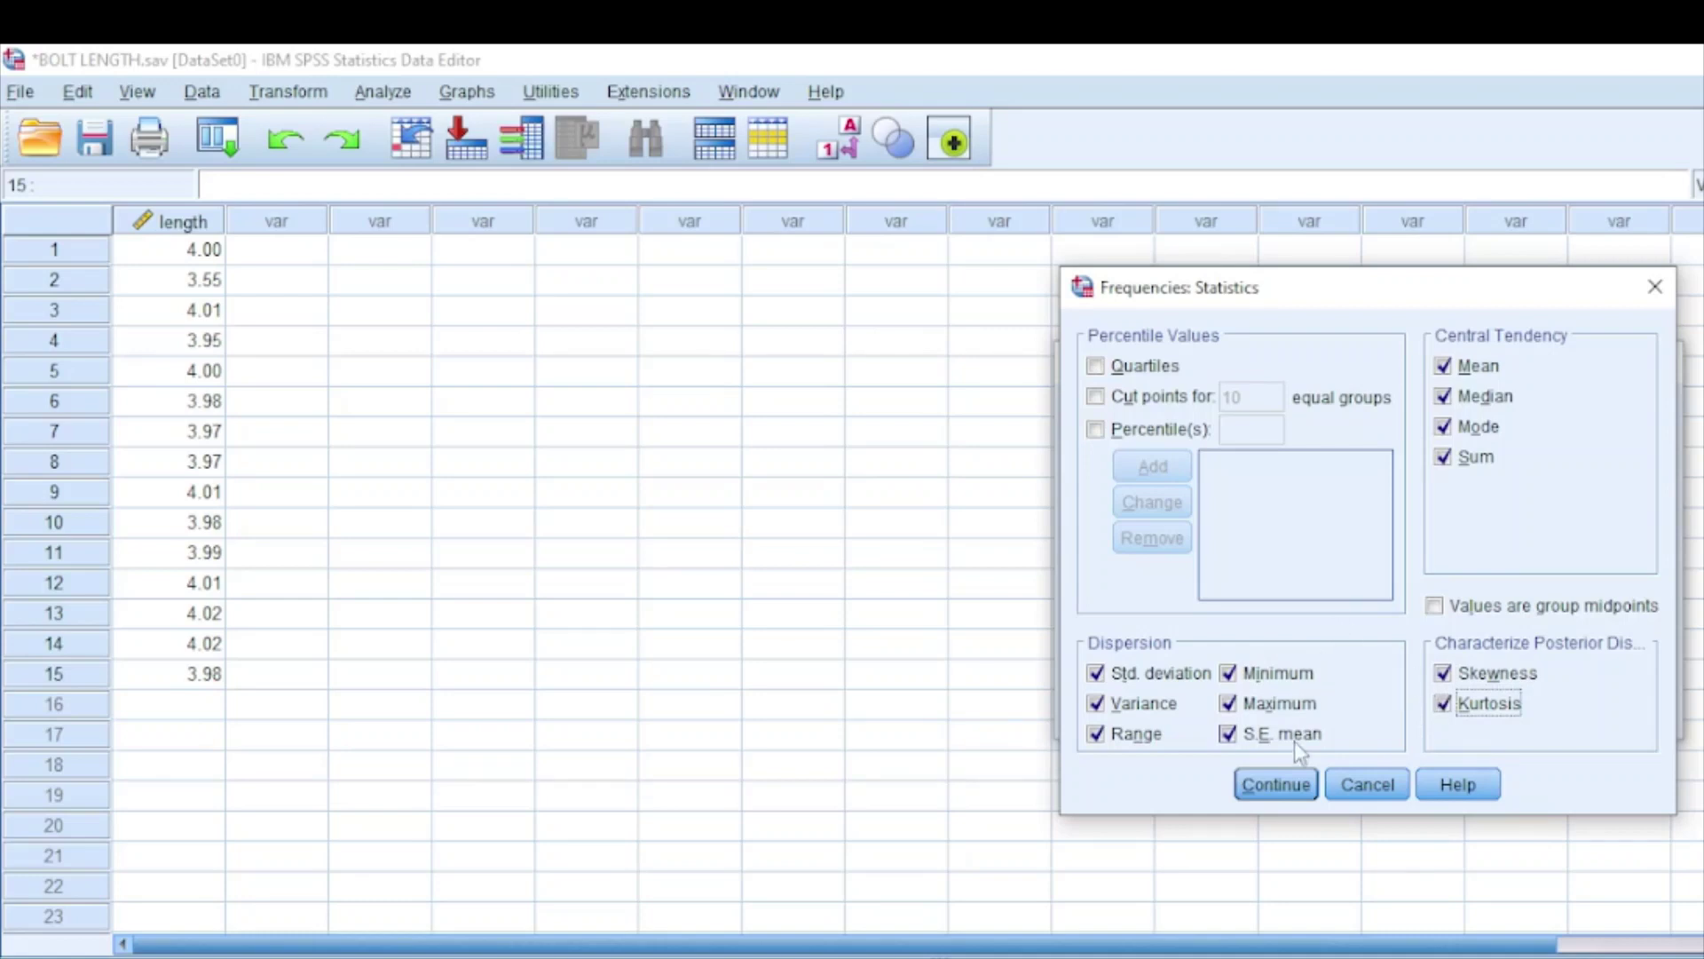
Confirm the statistics, add 'length of the bolt' as the variable and run the frequencies analysis
{"action": "left_click", "coordinate": [1289, 787]}
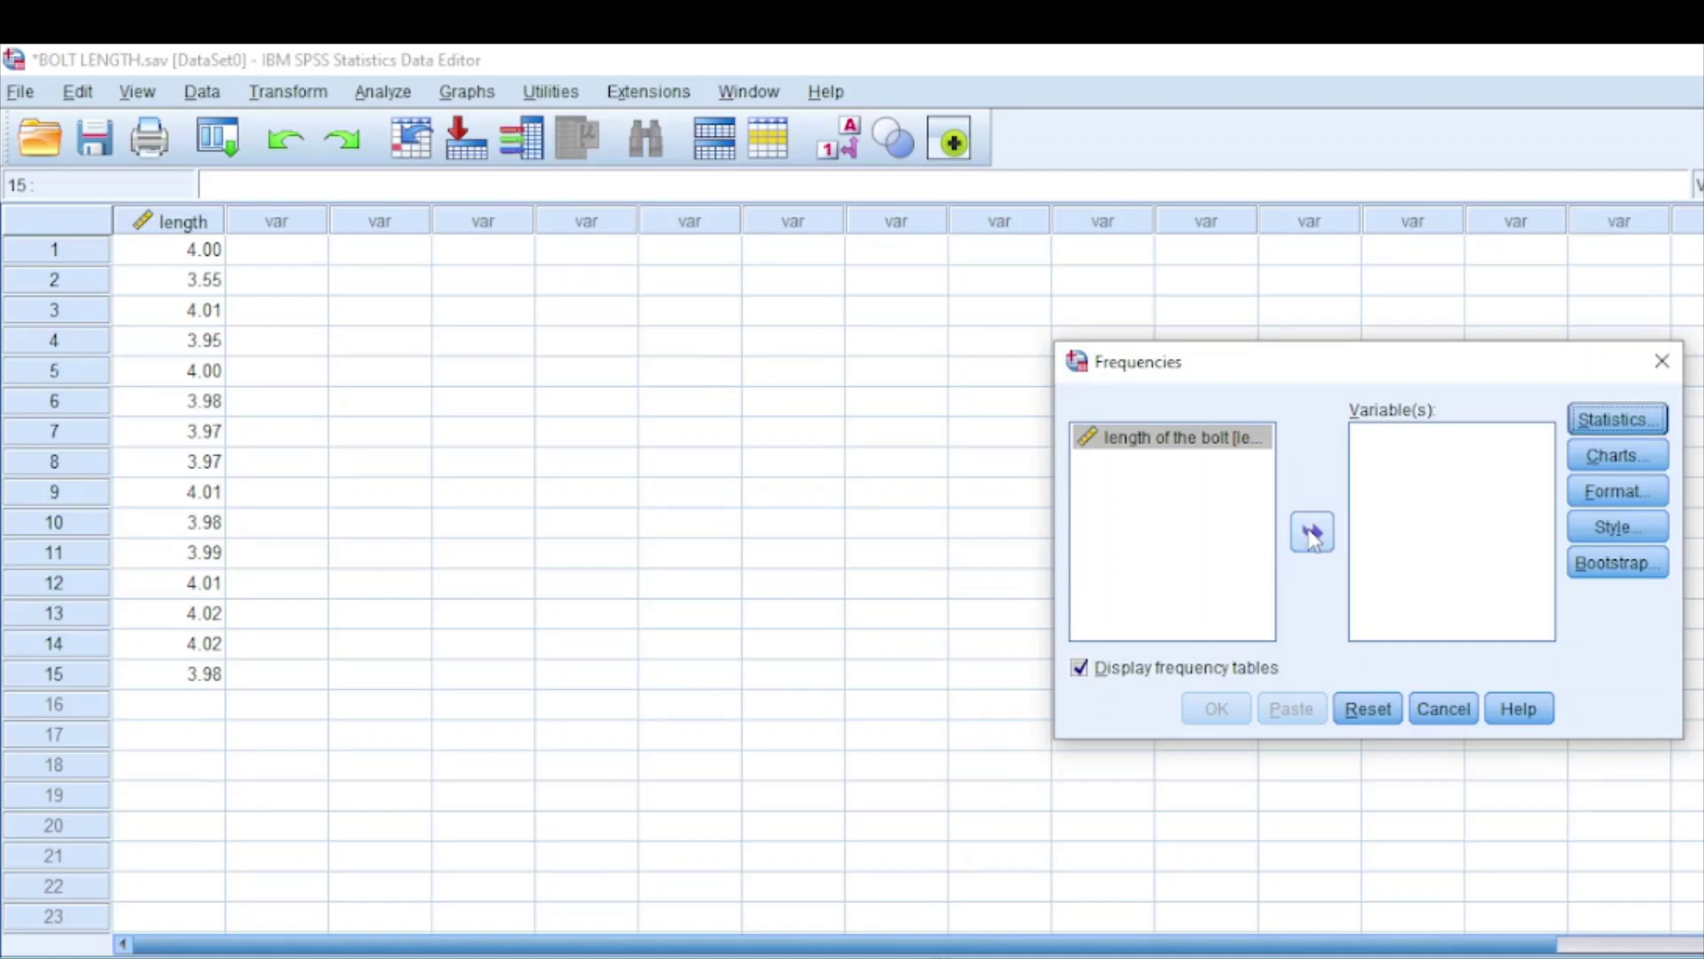
{"action": "left_click", "coordinate": [1313, 537]}
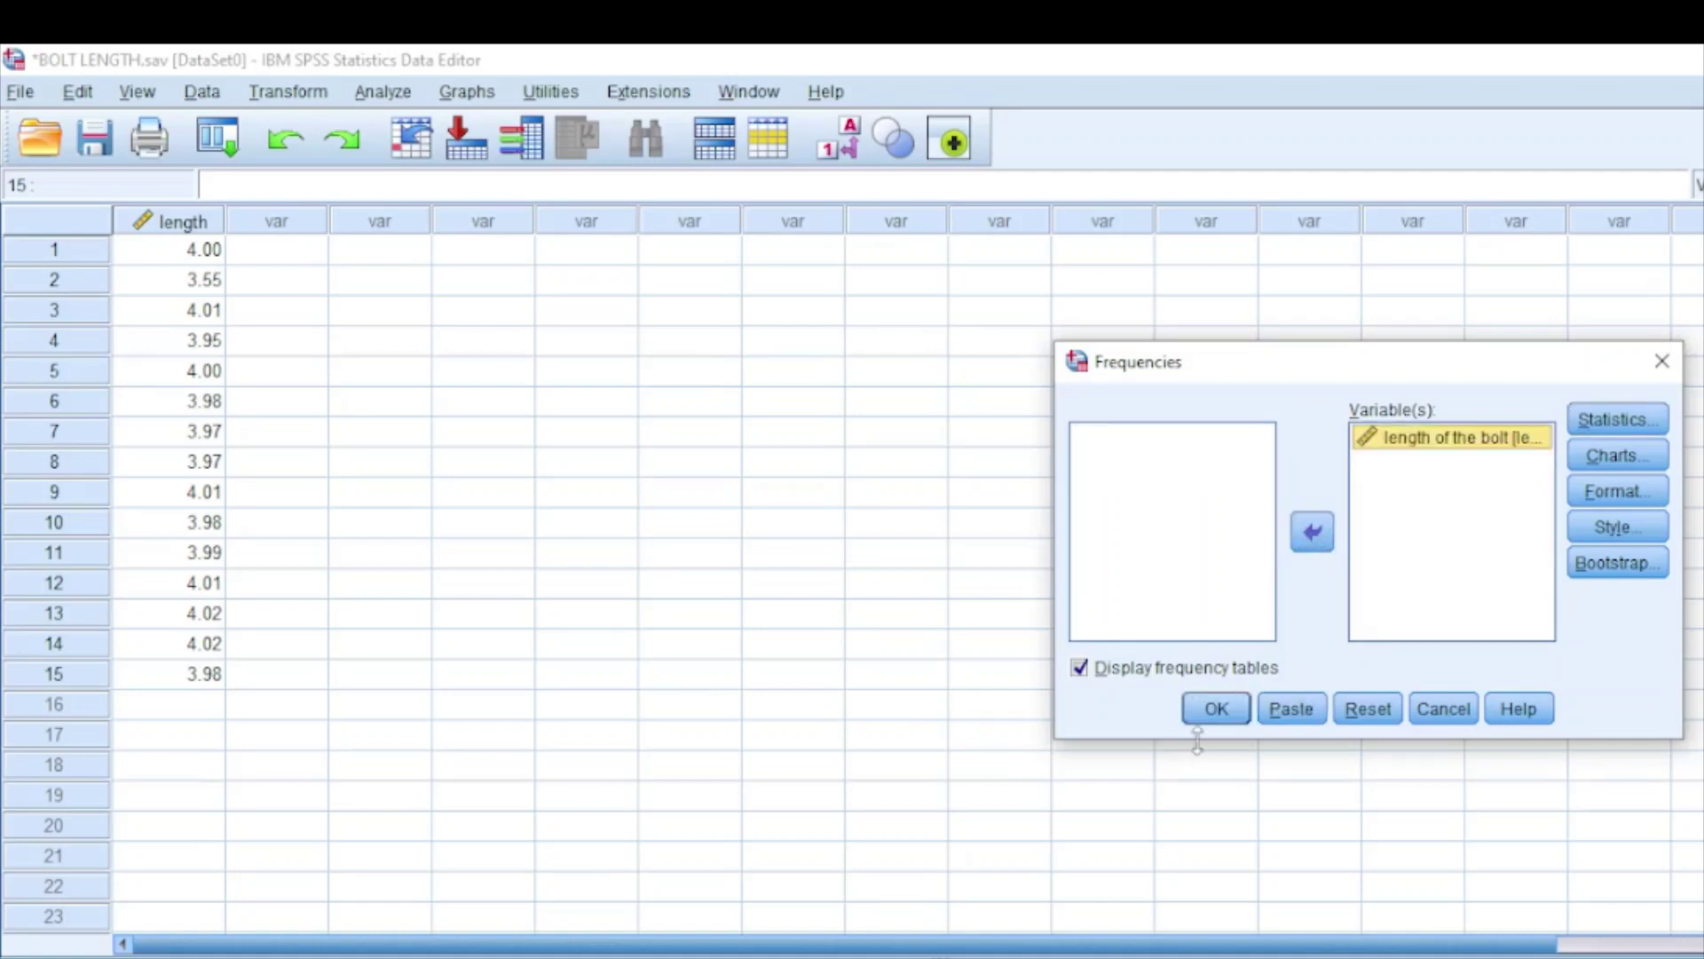
{"action": "left_click", "coordinate": [1215, 708]}
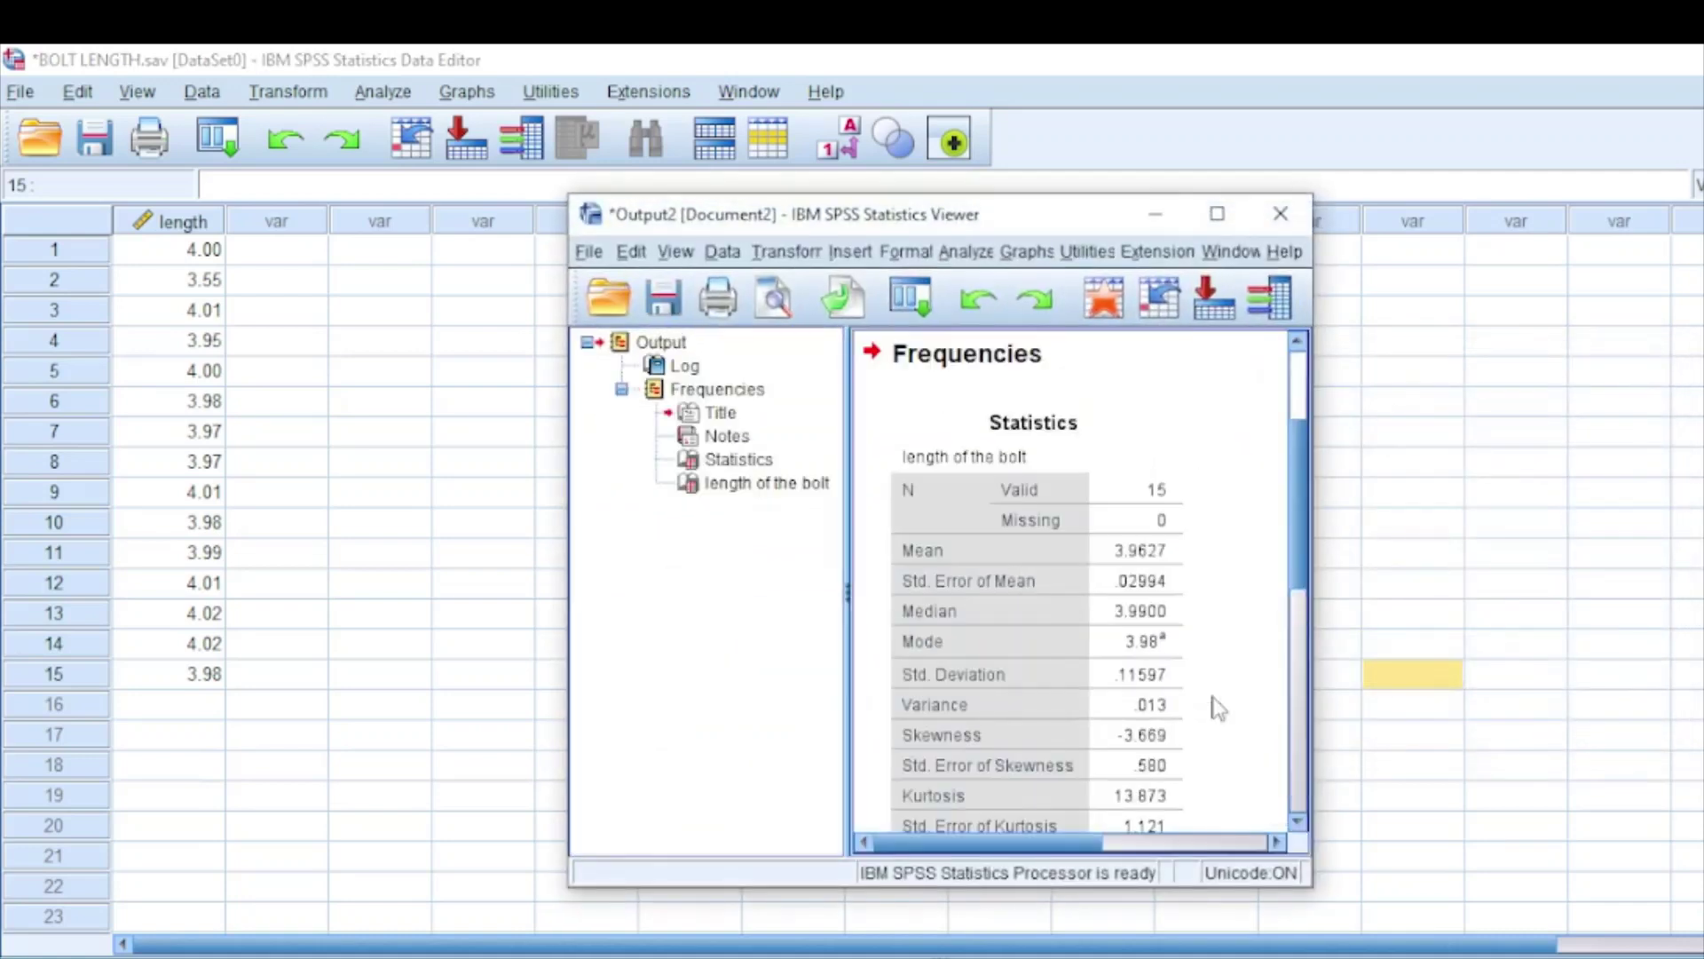
Maximize the output viewer and copy the bolt-length Statistics table
{"action": "left_click", "coordinate": [1215, 215]}
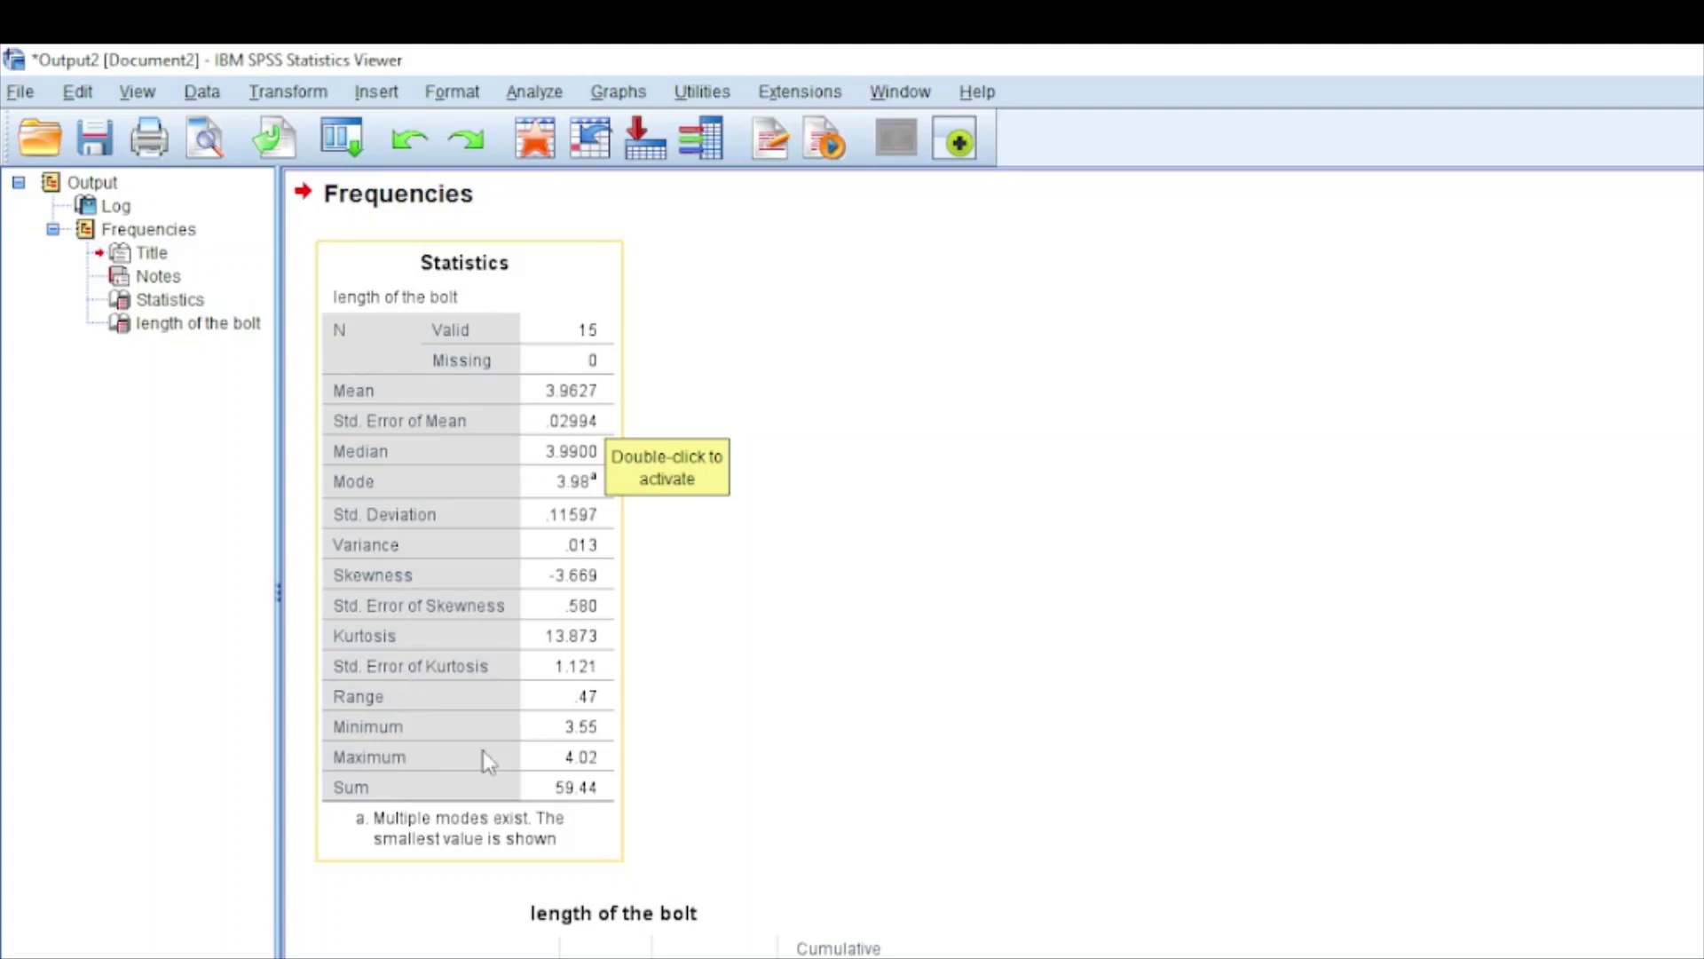
{"action": "scroll", "coordinate": [993, 559], "scroll_direction": "down", "scroll_amount": 5}
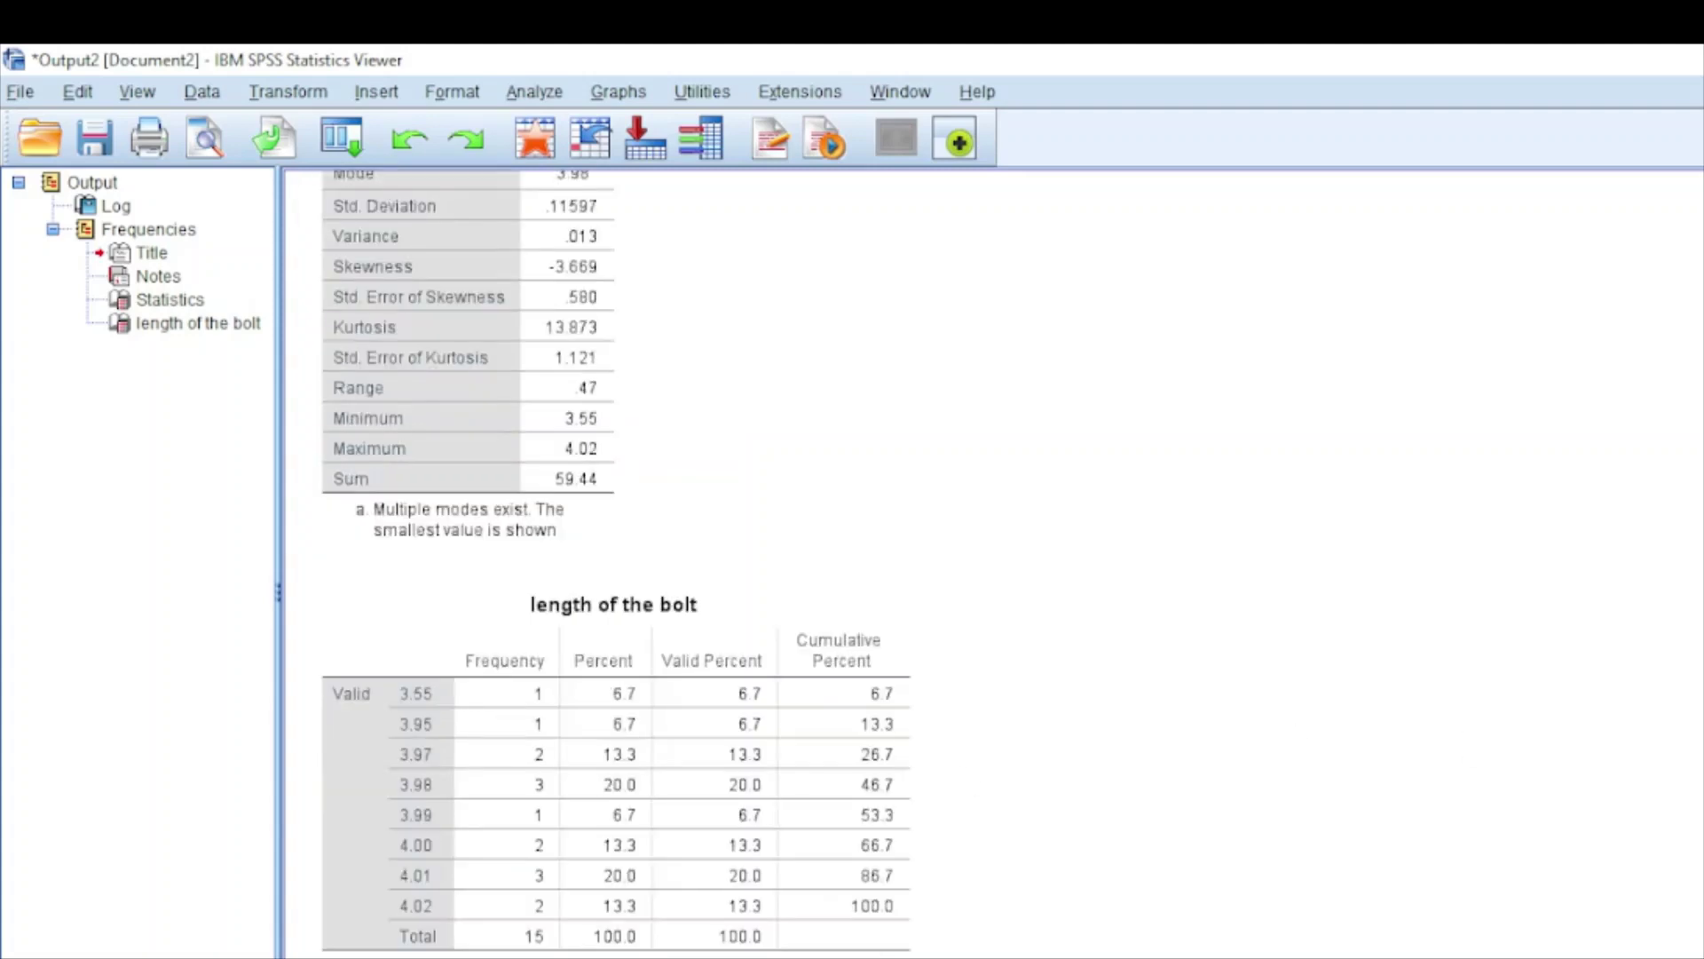
{"action": "scroll", "coordinate": [1449, 332], "scroll_direction": "up", "scroll_amount": 5}
{"action": "scroll", "coordinate": [1448, 332], "scroll_direction": "up", "scroll_amount": 3}
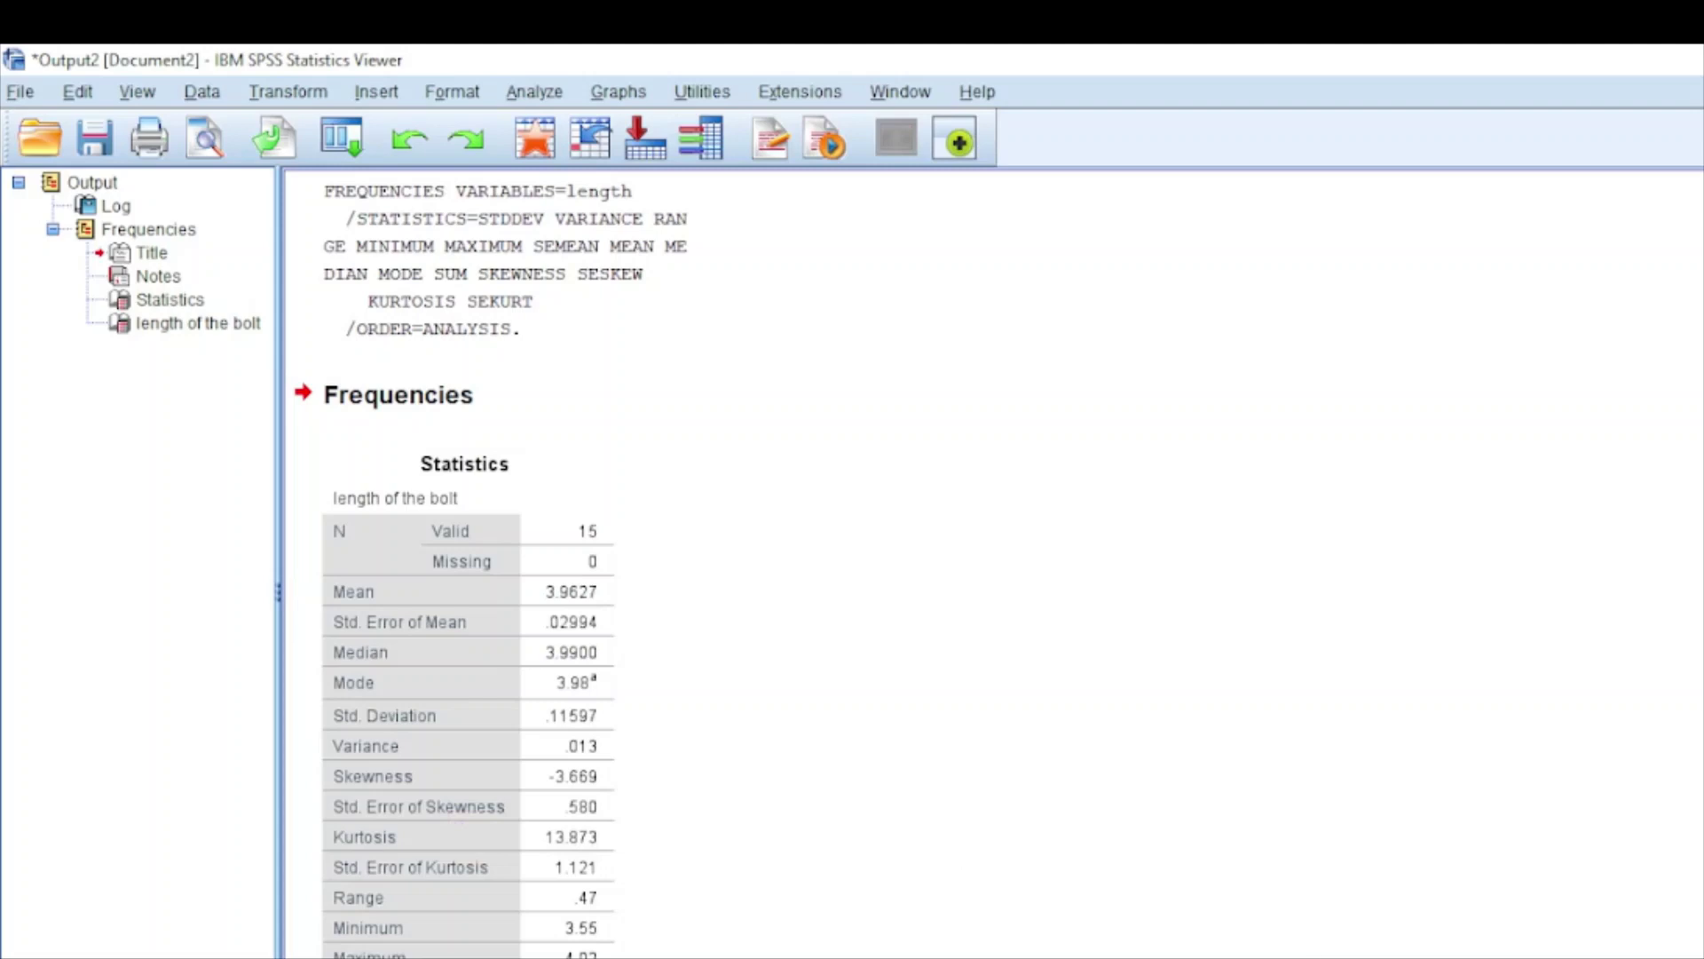
{"action": "scroll", "coordinate": [992, 560], "scroll_direction": "down", "scroll_amount": 5}
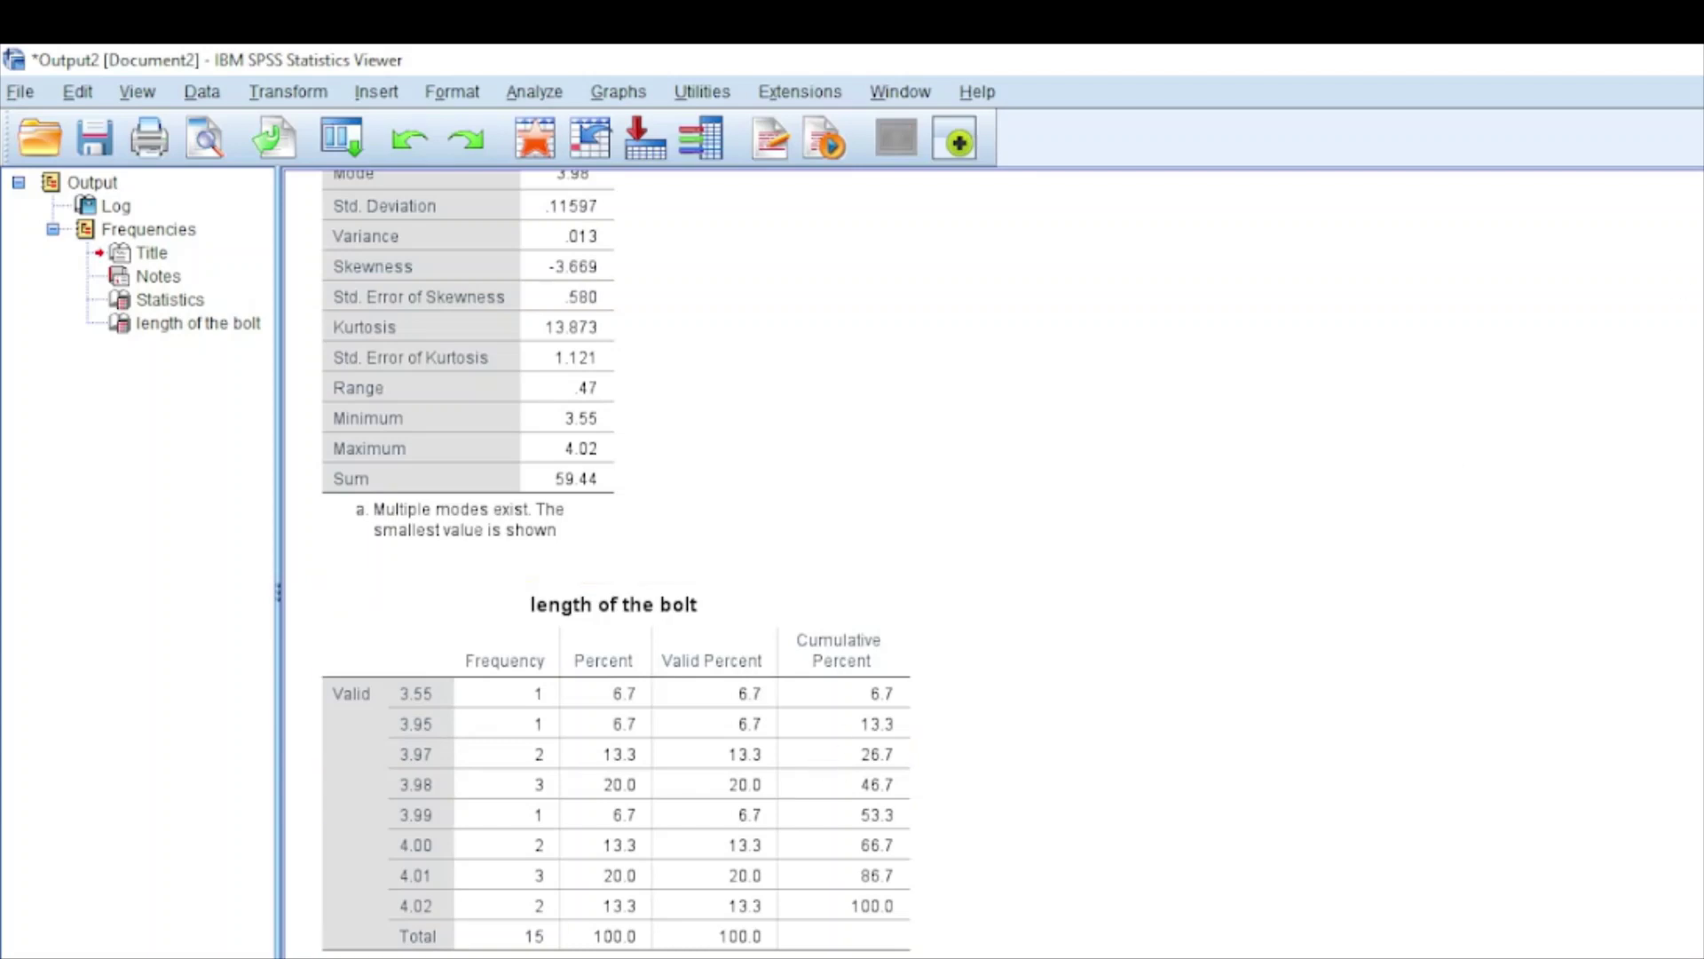
{"action": "scroll", "coordinate": [612, 560], "scroll_direction": "up", "scroll_amount": 1}
{"action": "scroll", "coordinate": [613, 560], "scroll_direction": "up", "scroll_amount": 5}
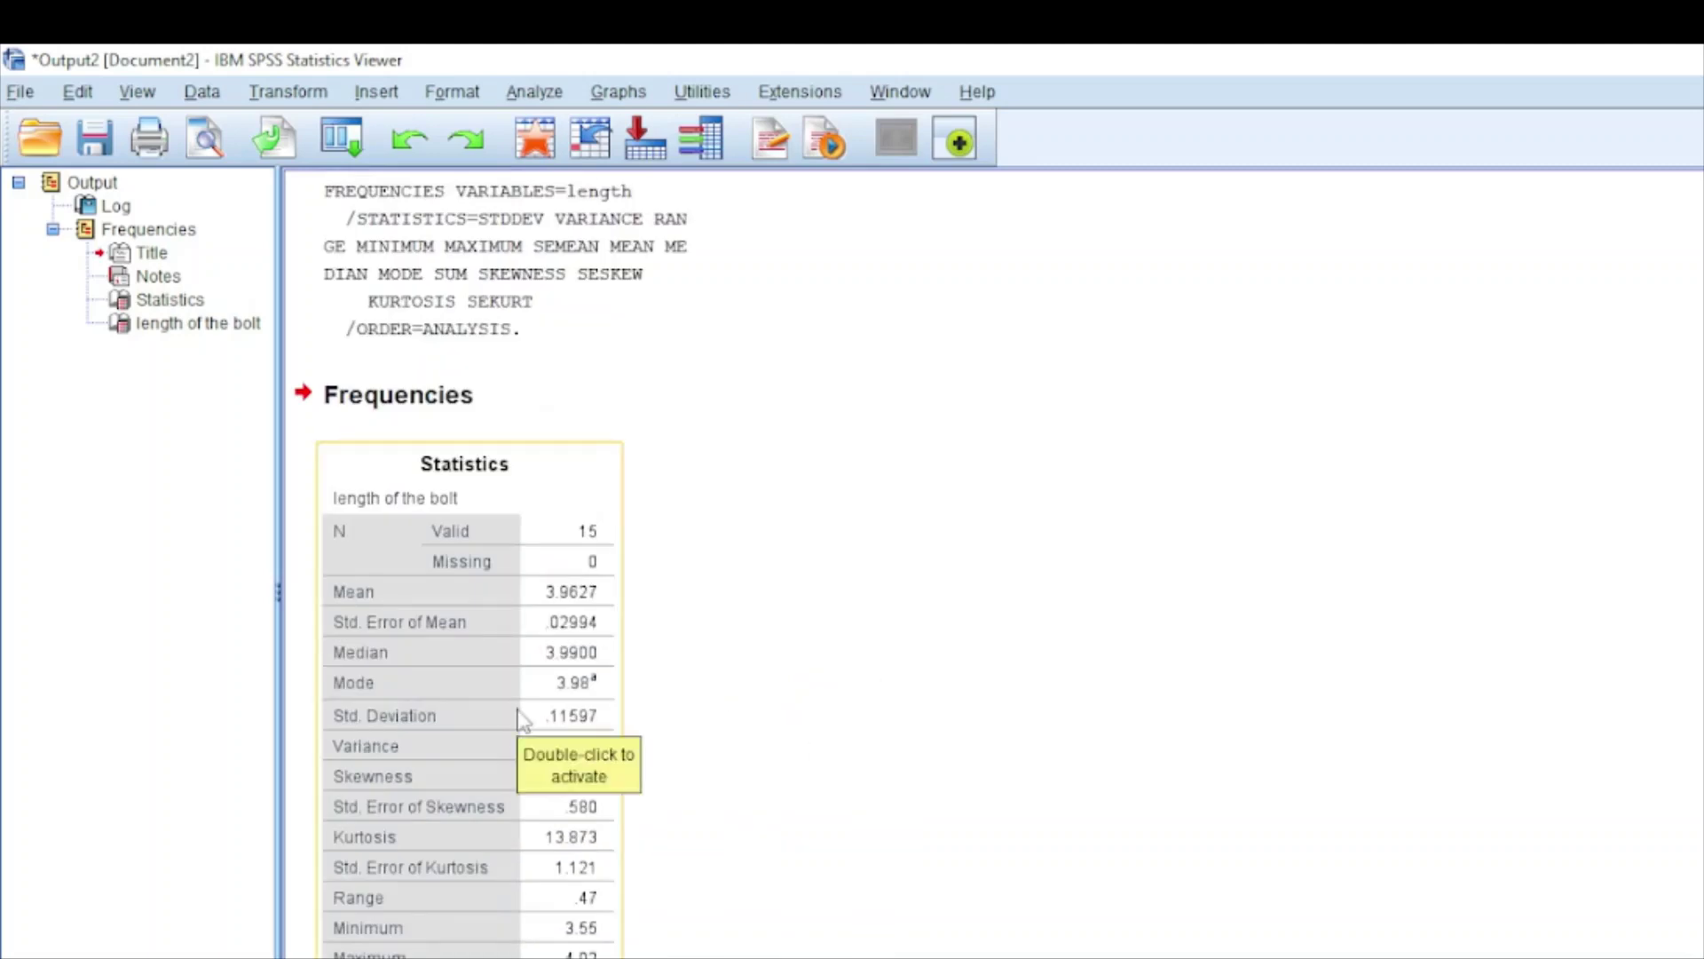
{"action": "scroll", "coordinate": [520, 720], "scroll_direction": "down", "scroll_amount": 3}
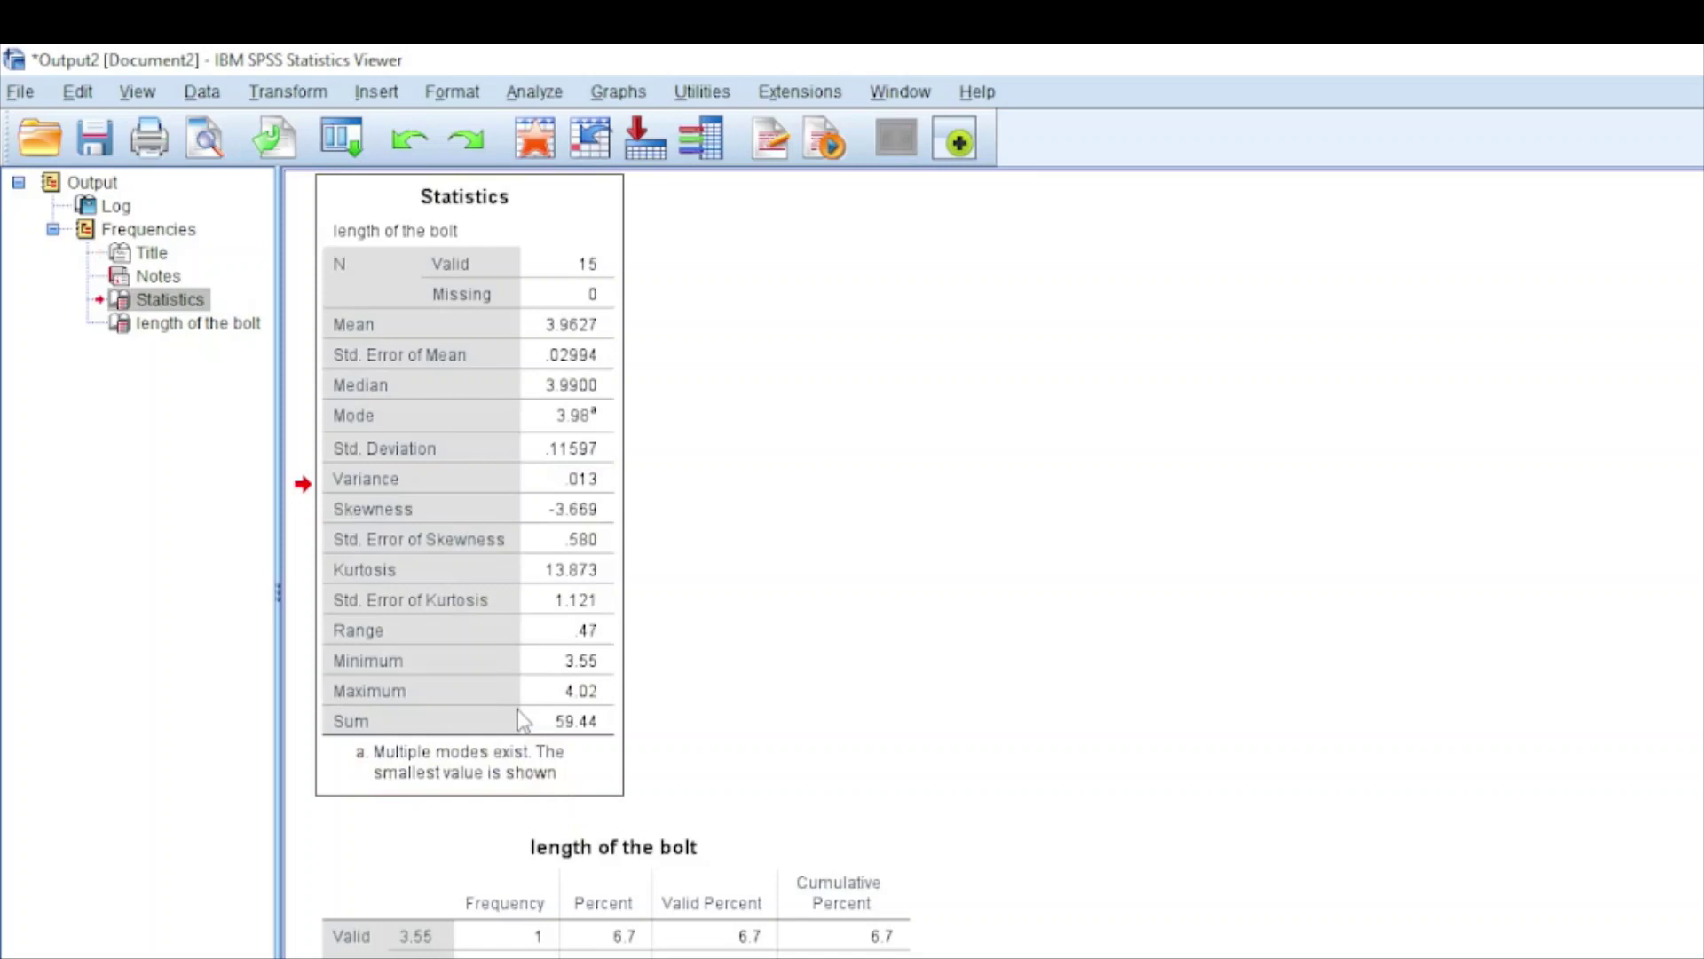
{"action": "right_click", "coordinate": [518, 710]}
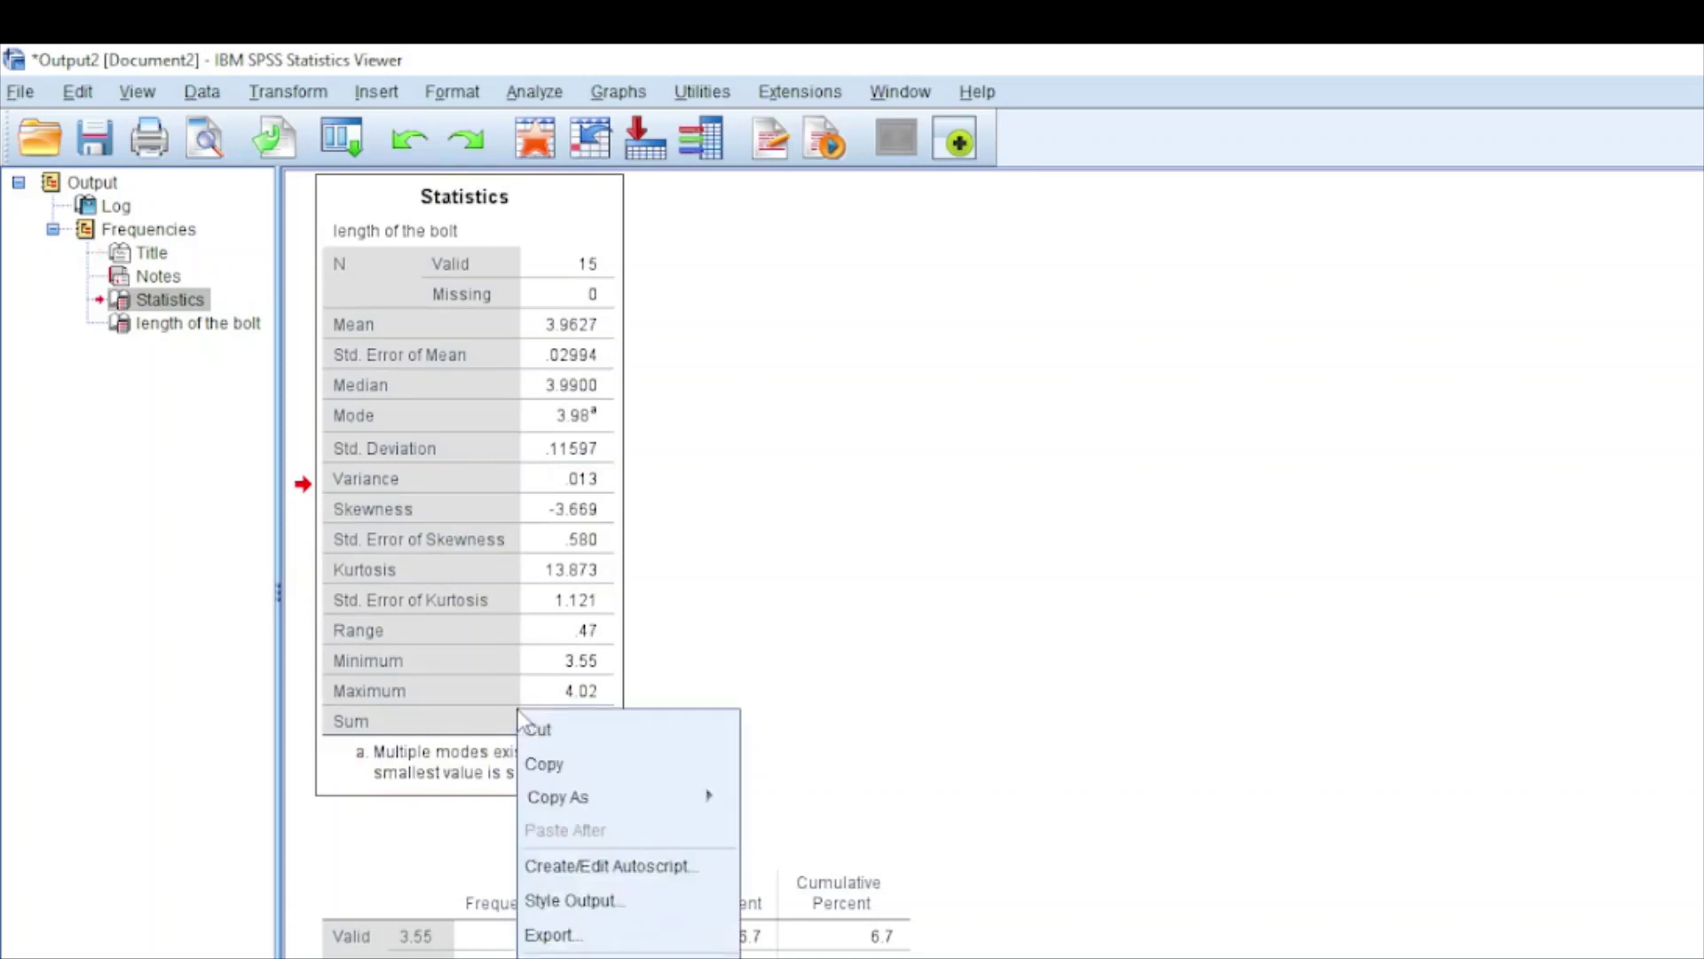
{"action": "left_click", "coordinate": [543, 763]}
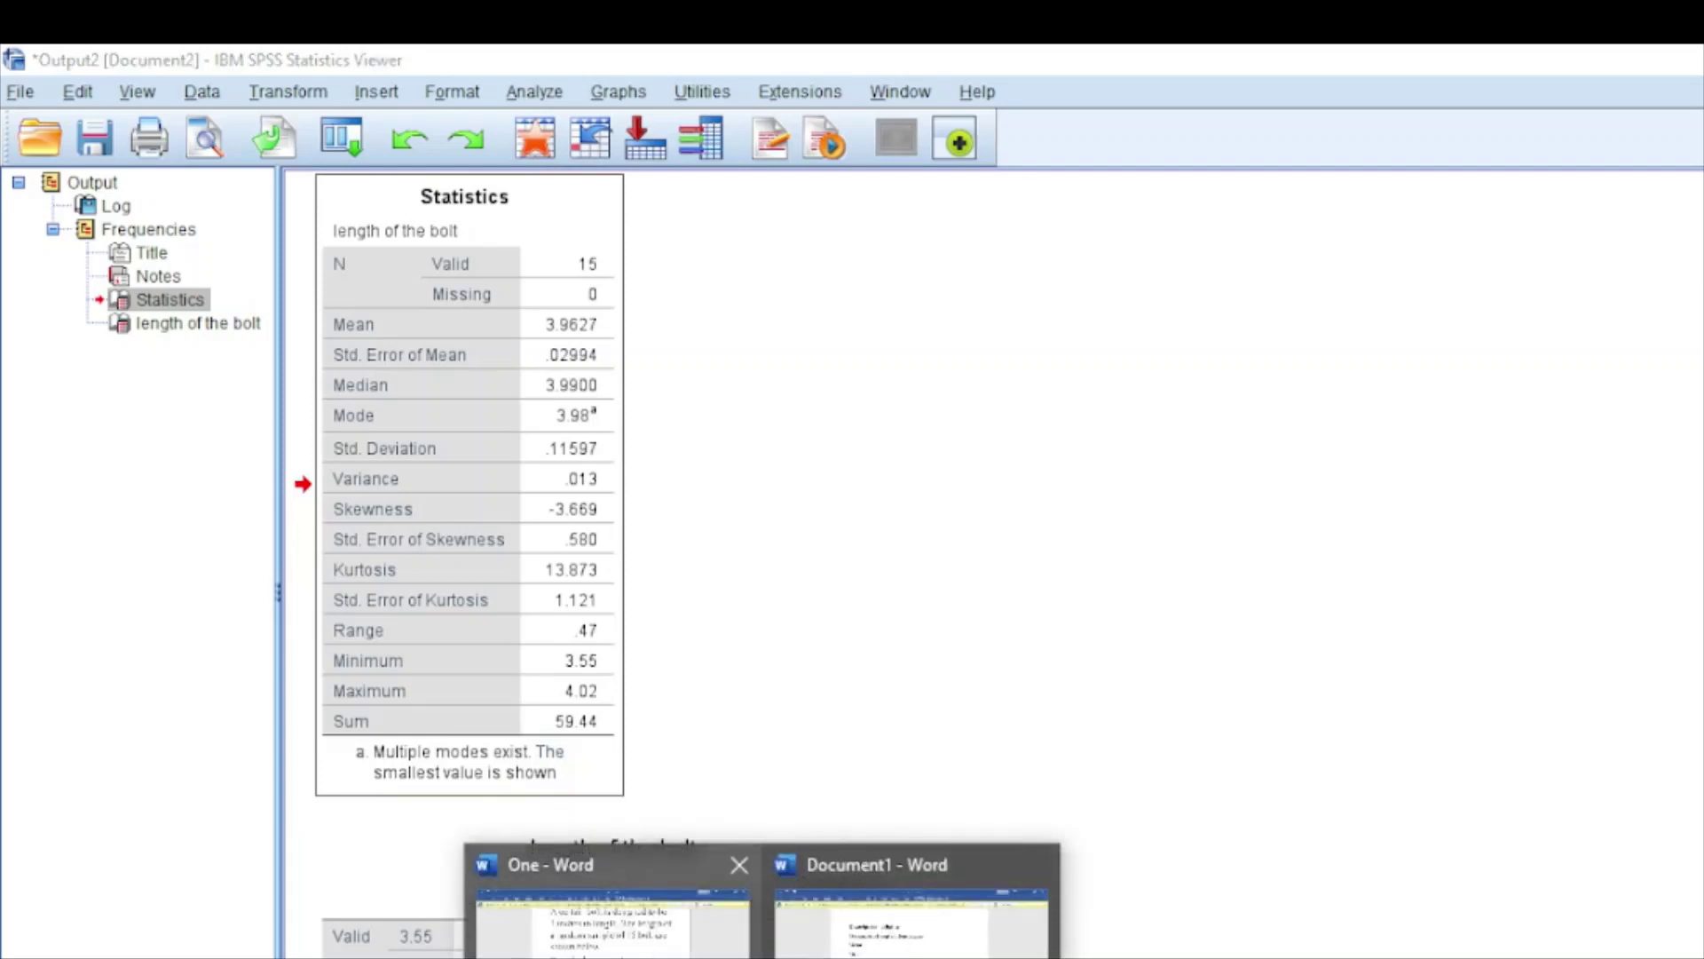
Create a new blank Word document and paste the bolt-length Statistics table into it
{"action": "left_click", "coordinate": [613, 920]}
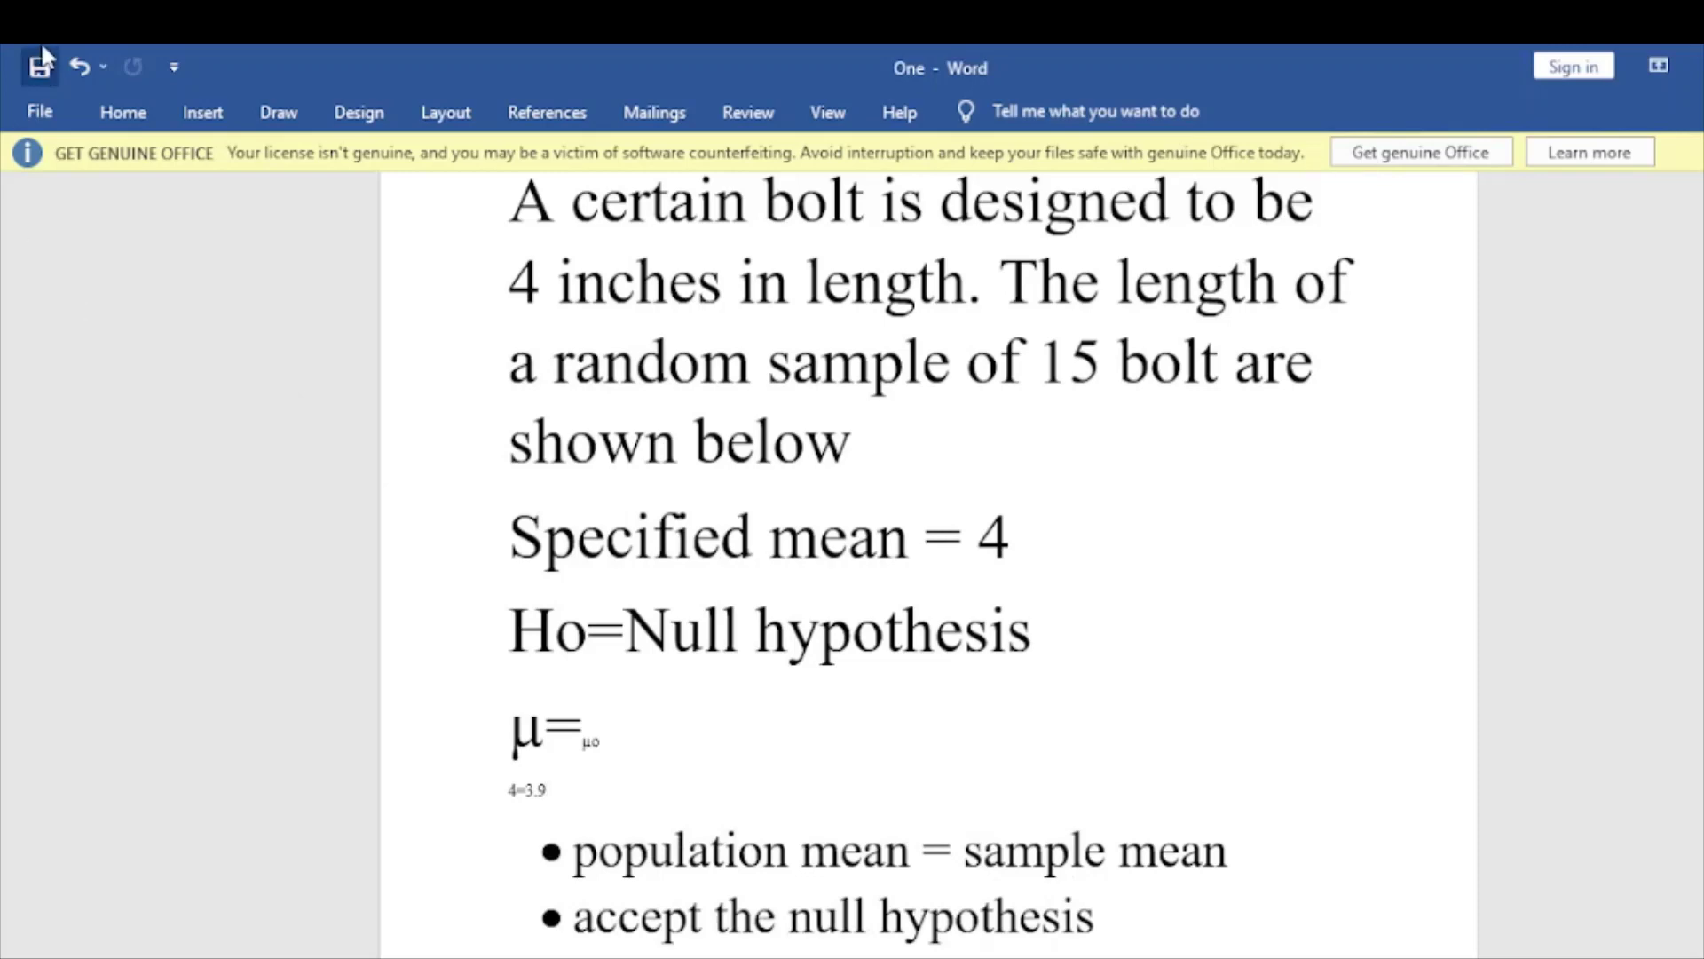
{"action": "left_click", "coordinate": [40, 111]}
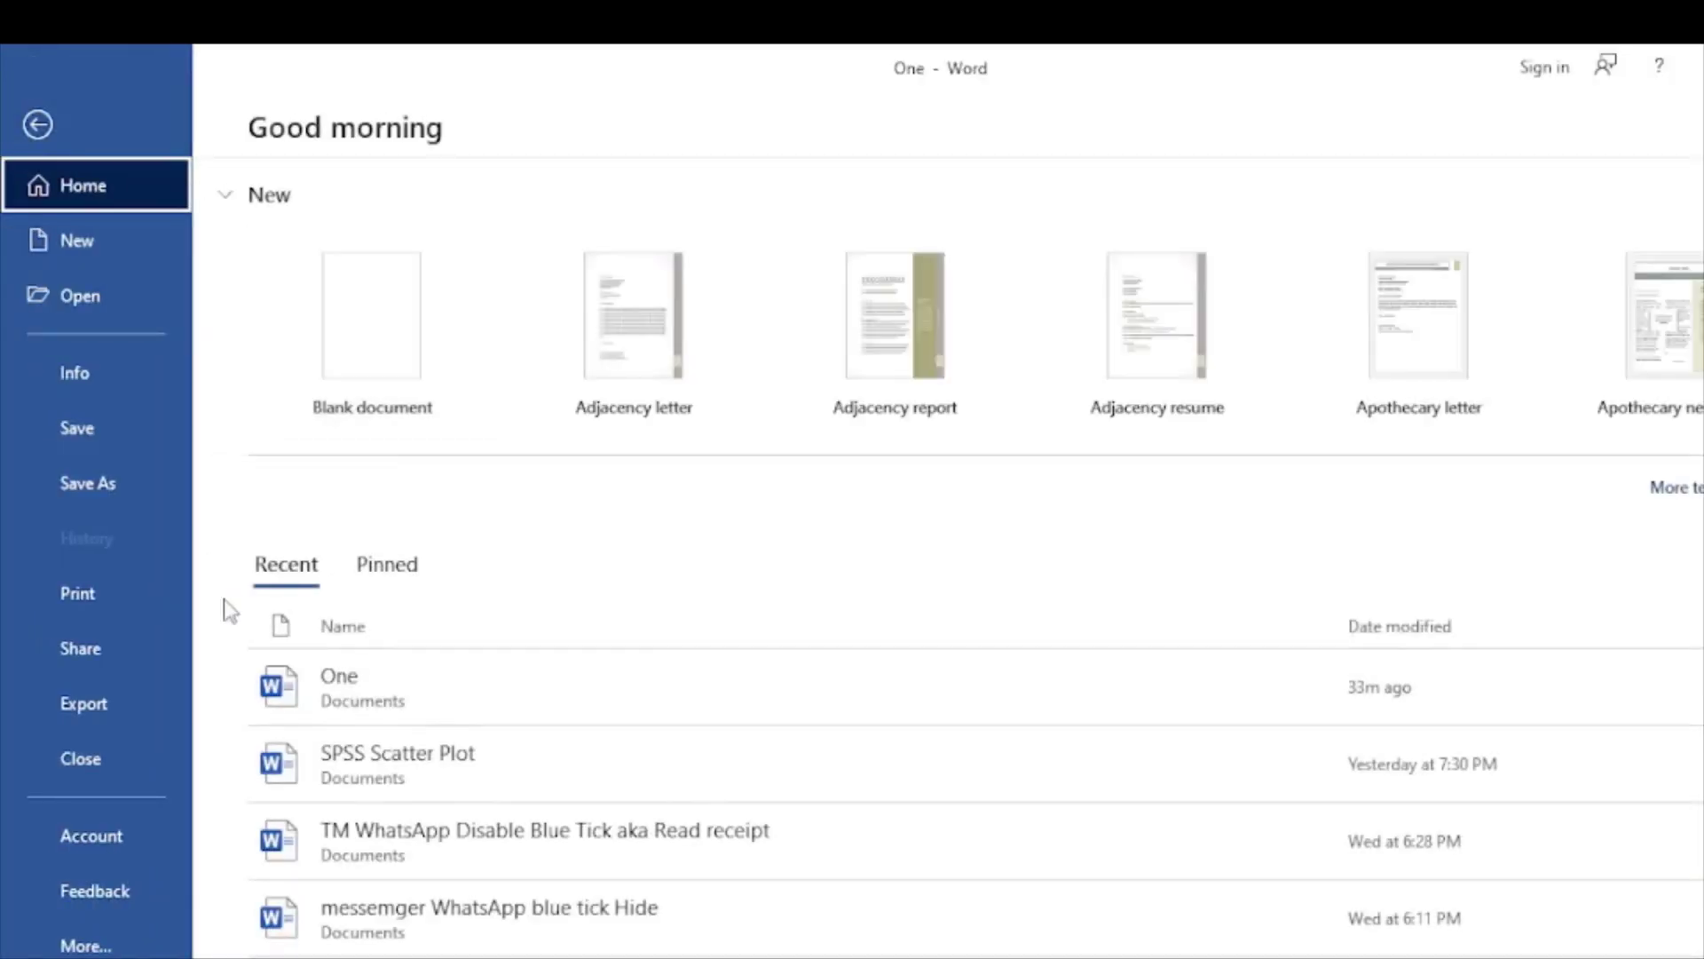
{"action": "left_click", "coordinate": [358, 375]}
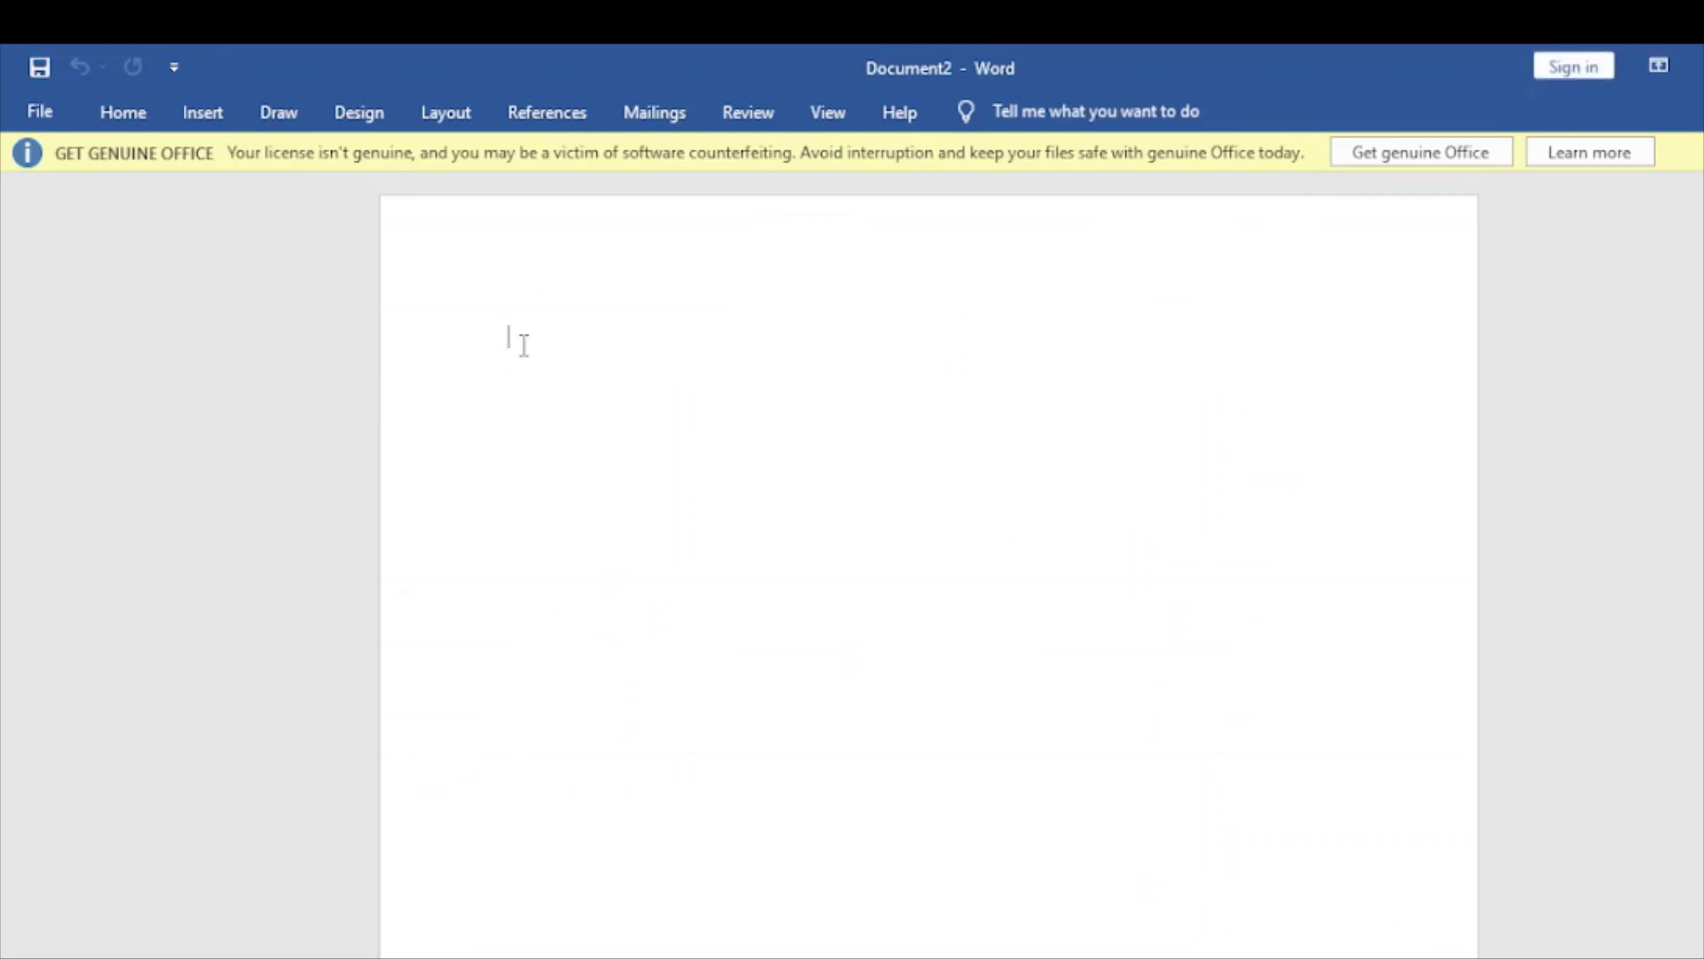
{"action": "right_click", "coordinate": [521, 354]}
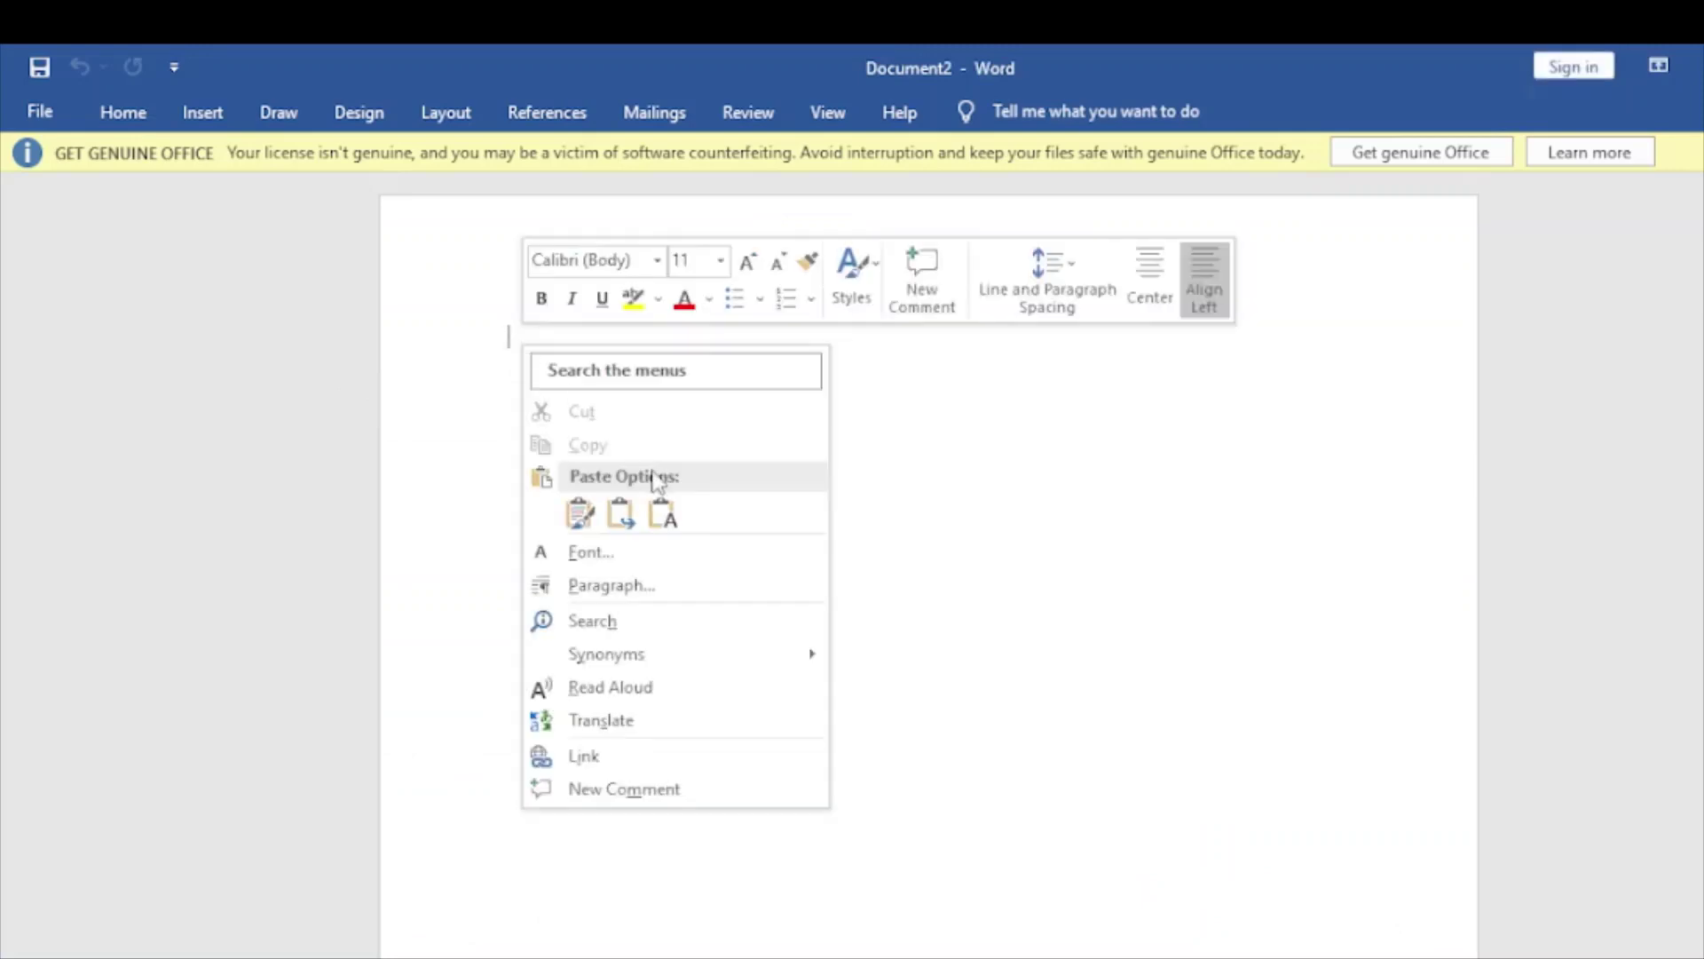
{"action": "left_click", "coordinate": [592, 506]}
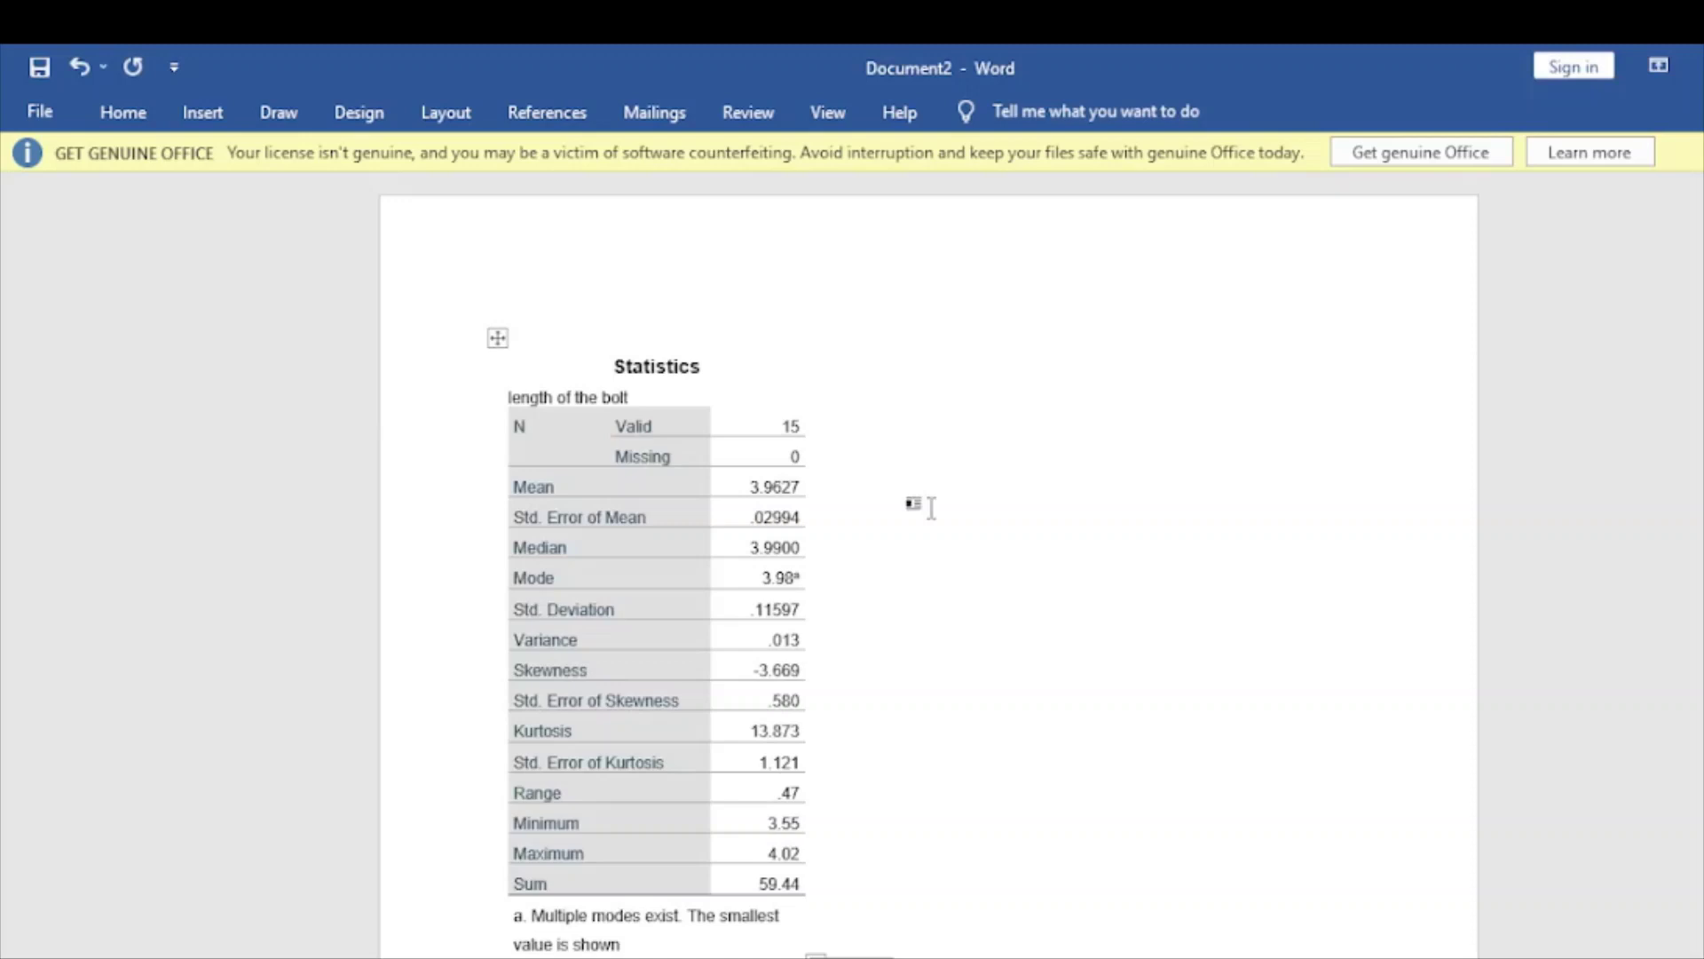
{"action": "left_click", "coordinate": [959, 617]}
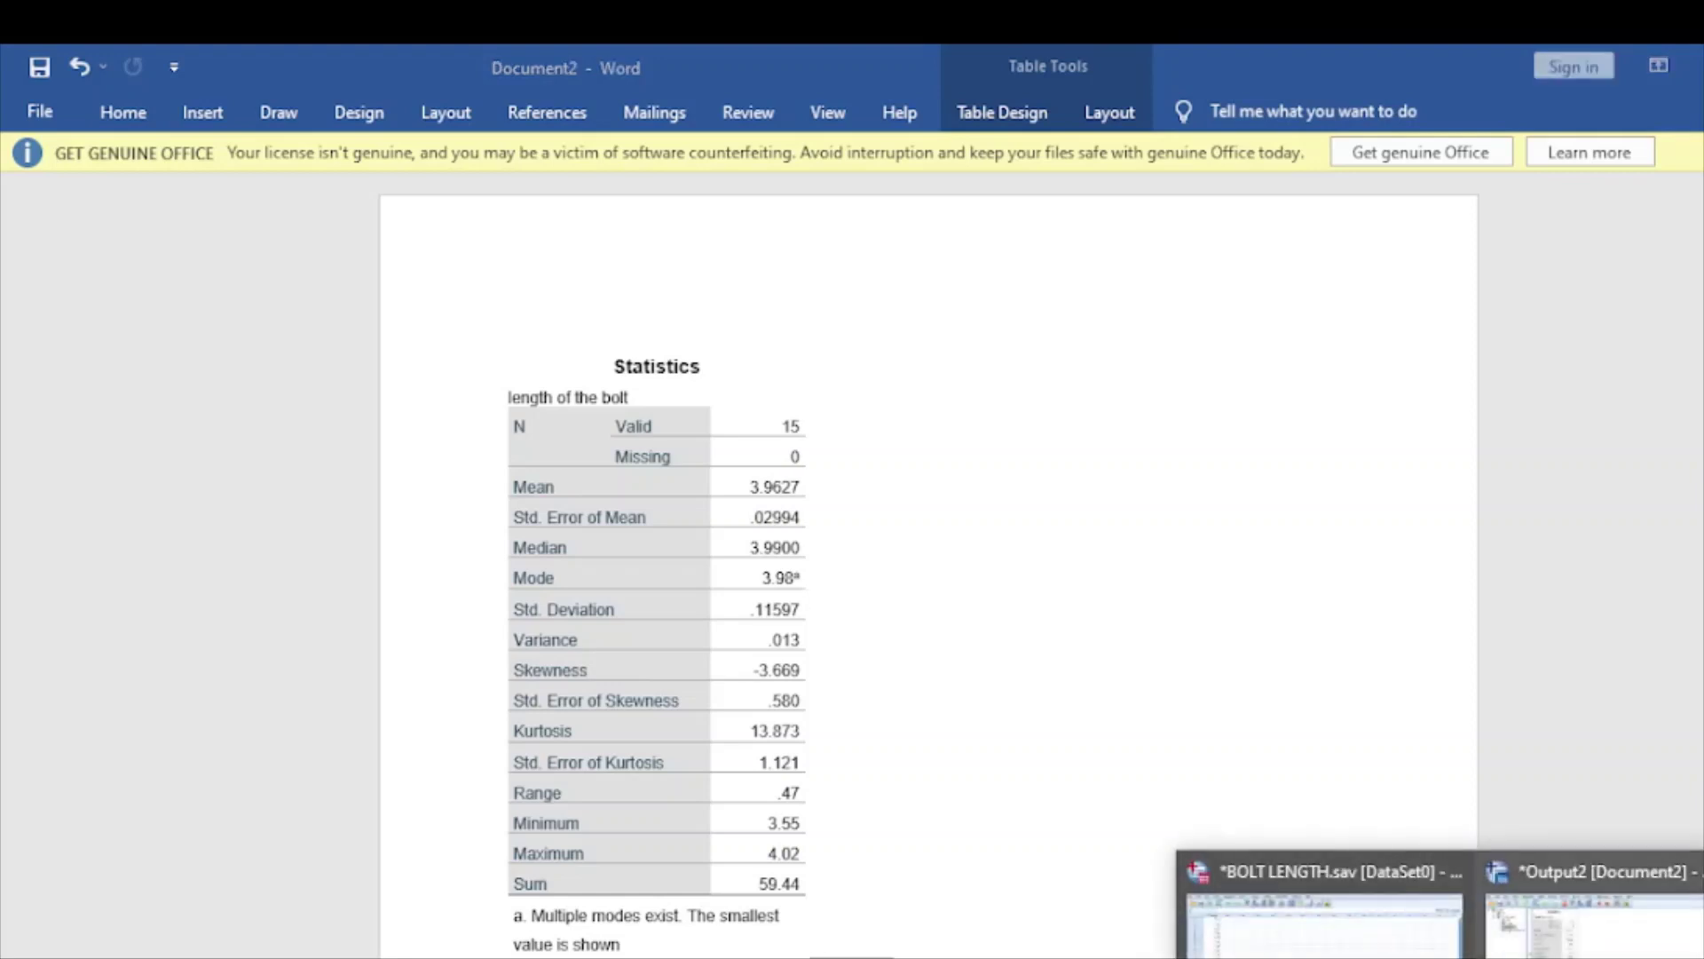
Switch back to the SPSS output viewer showing the bolt-length Statistics table
{"action": "left_click", "coordinate": [1501, 910]}
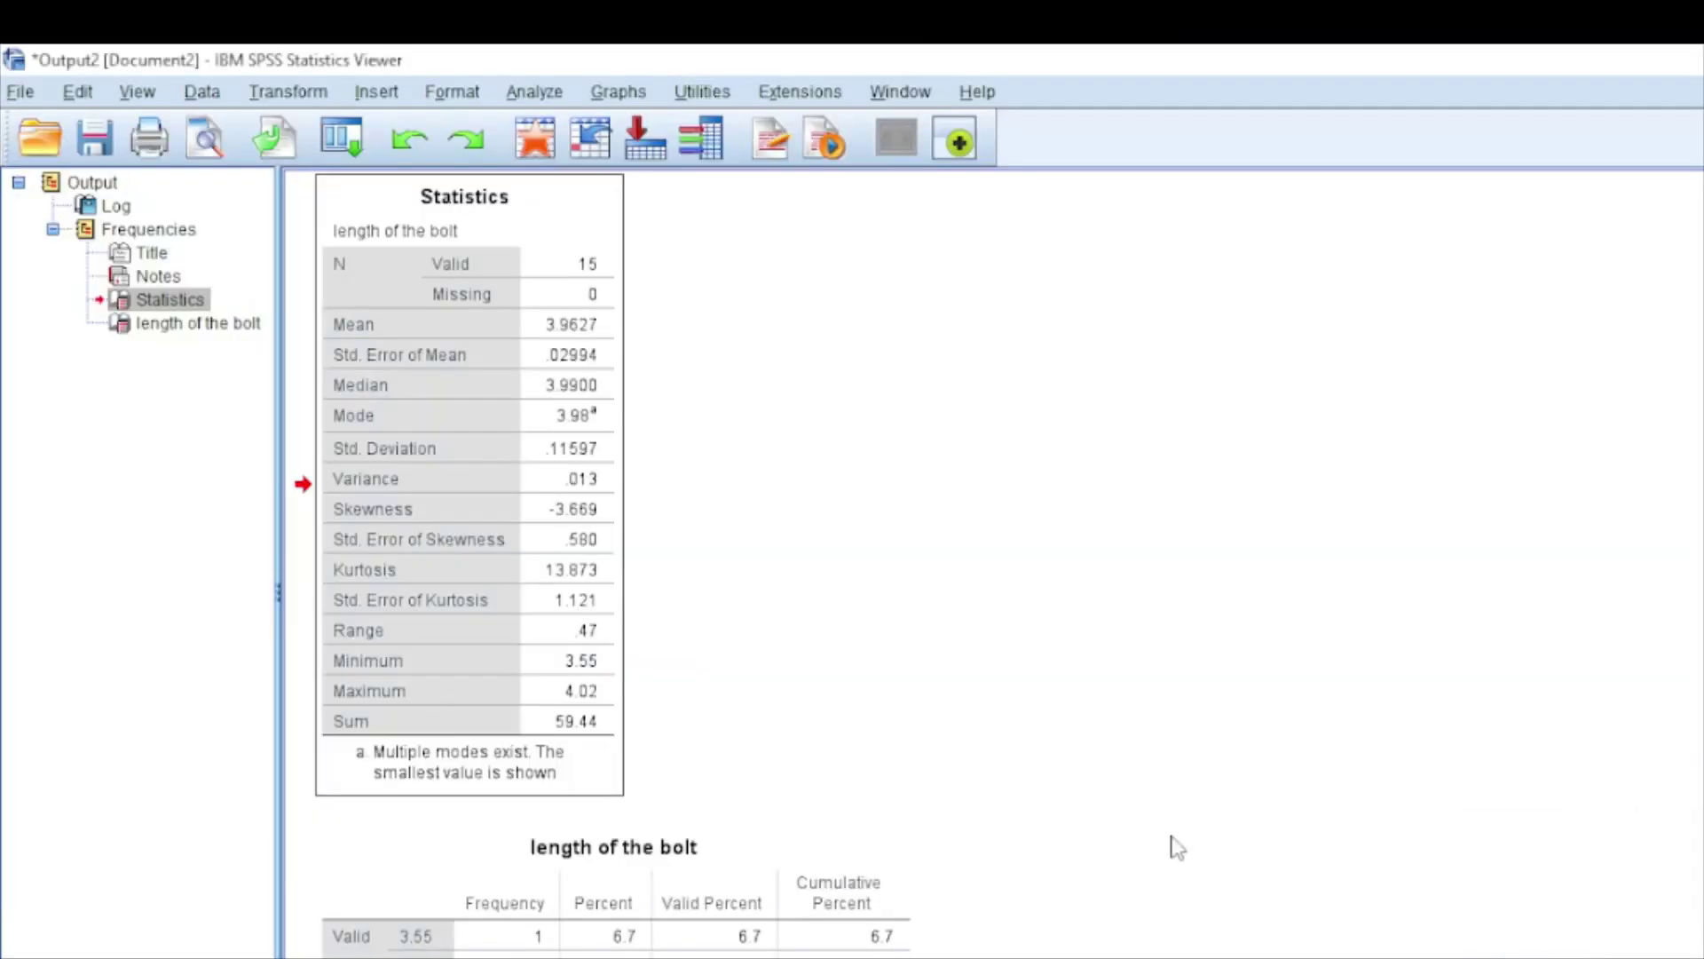